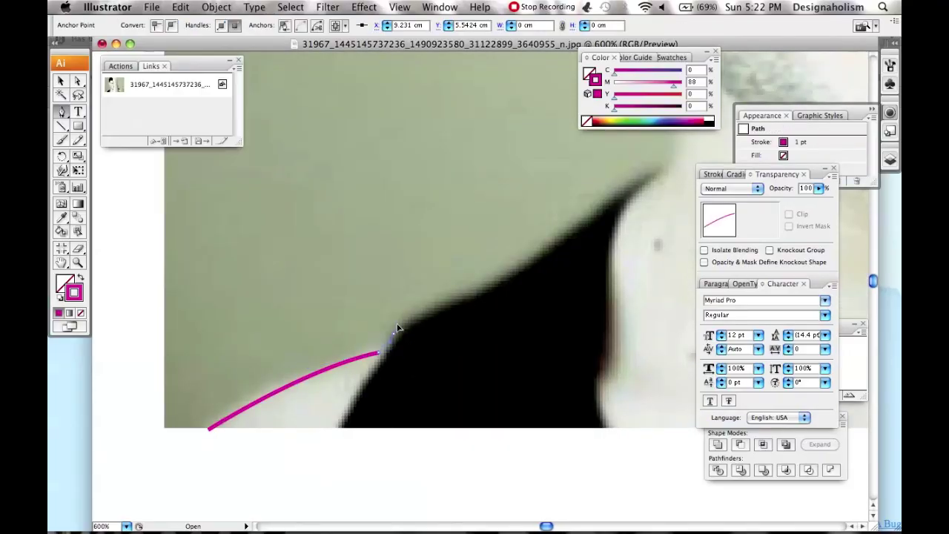
Trace a closed Pen outline around the neck, from the jaw down to the bottom edge
{"action": "scroll", "coordinate": [516, 276], "scroll_direction": "up", "scroll_amount": 3}
{"action": "scroll", "coordinate": [578, 228], "scroll_direction": "left", "scroll_amount": 3}
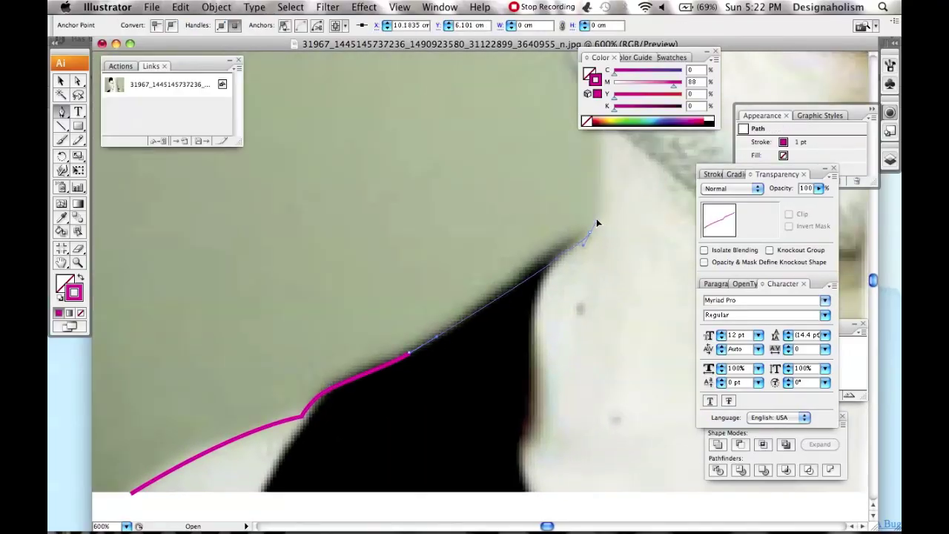
{"action": "left_click_drag", "start_coordinate": [587, 152], "coordinate": [581, 118]}
{"action": "left_click_drag", "start_coordinate": [626, 233], "coordinate": [415, 253]}
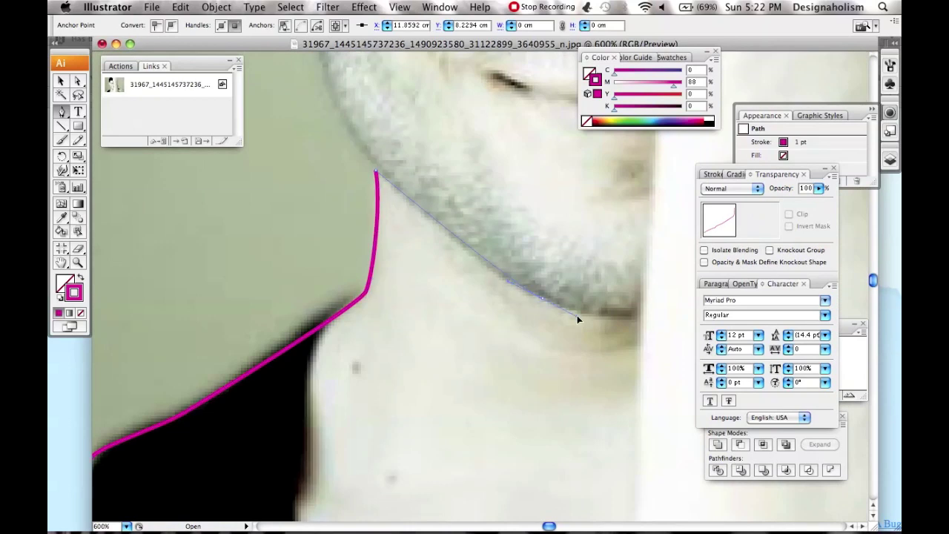
{"action": "left_click", "coordinate": [577, 319]}
{"action": "scroll", "coordinate": [491, 355], "scroll_direction": "right", "scroll_amount": 6}
{"action": "scroll", "coordinate": [491, 355], "scroll_direction": "up", "scroll_amount": 2}
{"action": "scroll", "coordinate": [512, 370], "scroll_direction": "down", "scroll_amount": 10}
{"action": "left_click", "coordinate": [521, 383]}
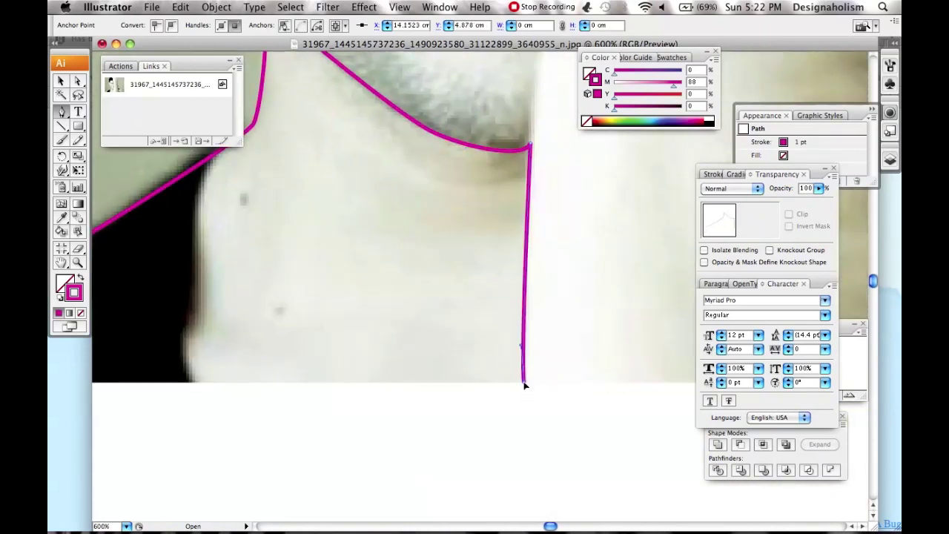
{"action": "scroll", "coordinate": [257, 398], "scroll_direction": "left", "scroll_amount": 15}
{"action": "left_click", "coordinate": [277, 392]}
{"action": "scroll", "coordinate": [334, 378], "scroll_direction": "right", "scroll_amount": 5}
{"action": "scroll", "coordinate": [377, 361], "scroll_direction": "down", "scroll_amount": 5}
{"action": "scroll", "coordinate": [343, 267], "scroll_direction": "up", "scroll_amount": 4}
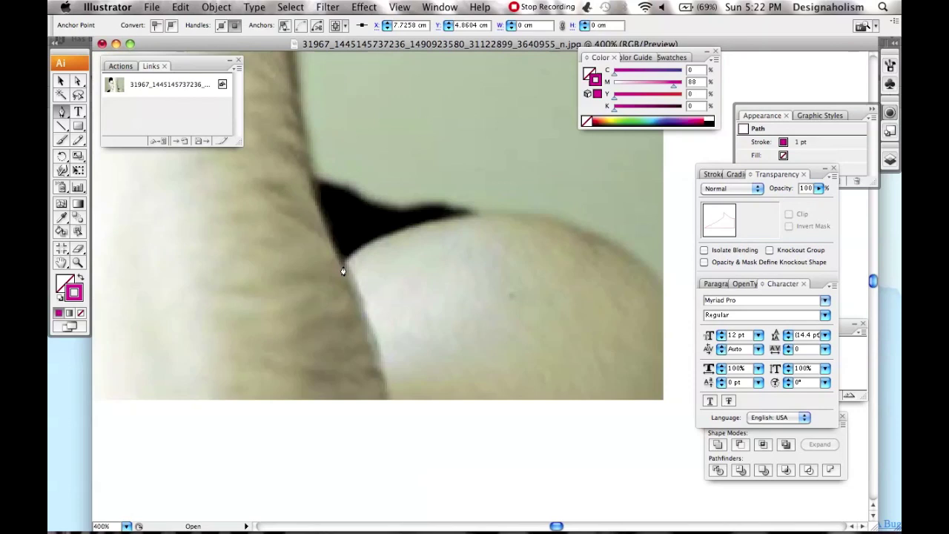
Trace a closed outline around the right shoulder, curving over its top, then deselect
{"action": "left_click", "coordinate": [342, 263]}
{"action": "left_click", "coordinate": [384, 416]}
{"action": "scroll", "coordinate": [593, 415], "scroll_direction": "right", "scroll_amount": 4}
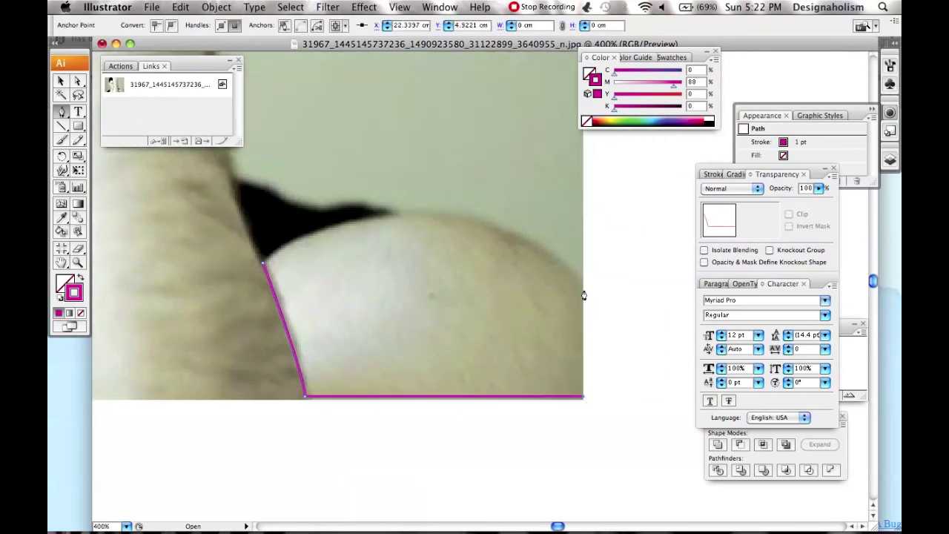
{"action": "left_click_drag", "start_coordinate": [397, 221], "coordinate": [269, 222]}
{"action": "left_click", "coordinate": [264, 261]}
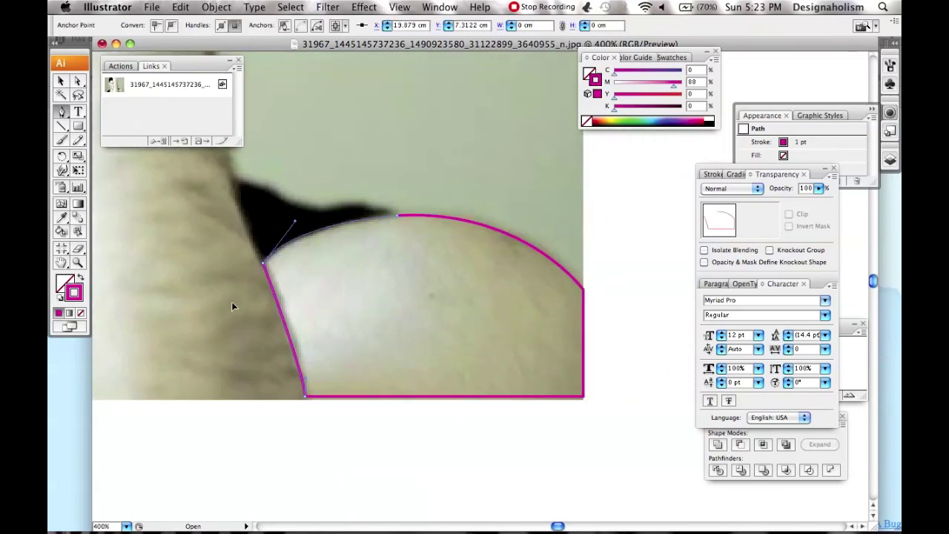
{"action": "key", "text": "super+2"}
Outline the small black shirt patch as a closed path and deselect it
{"action": "scroll", "coordinate": [334, 312], "scroll_direction": "left", "scroll_amount": 5}
{"action": "left_click", "coordinate": [524, 256]}
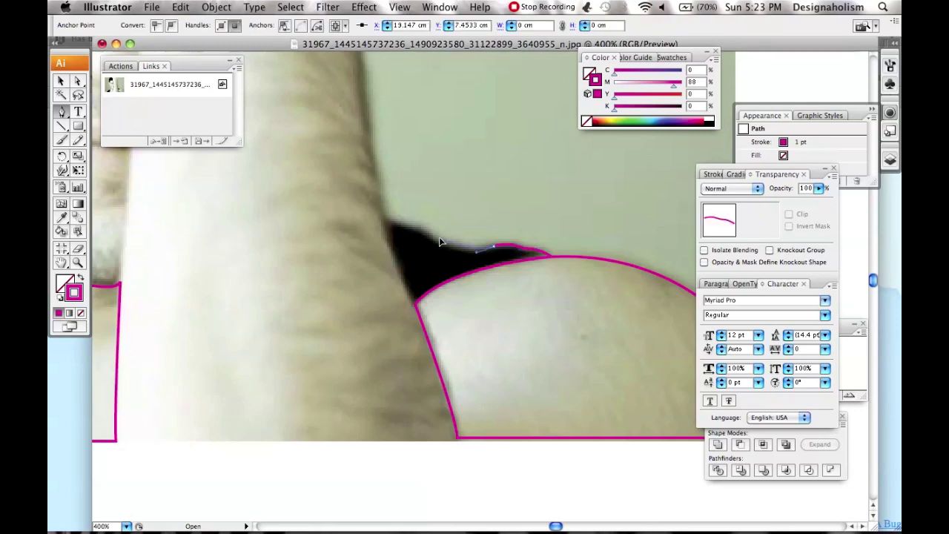
{"action": "left_click", "coordinate": [416, 304]}
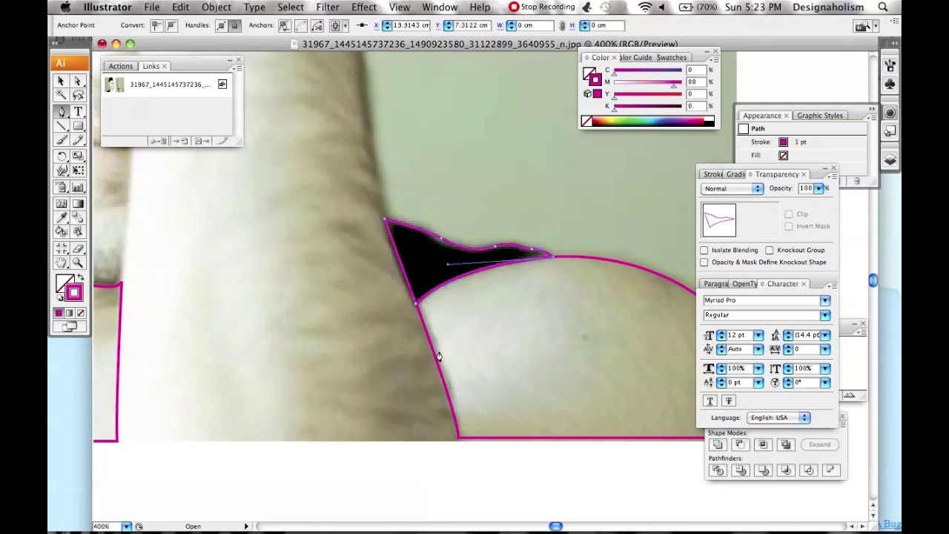
{"action": "key", "text": "super+shift+a"}
Draw a curved outline up along the jawline of the face
{"action": "key", "text": "super+minus"}
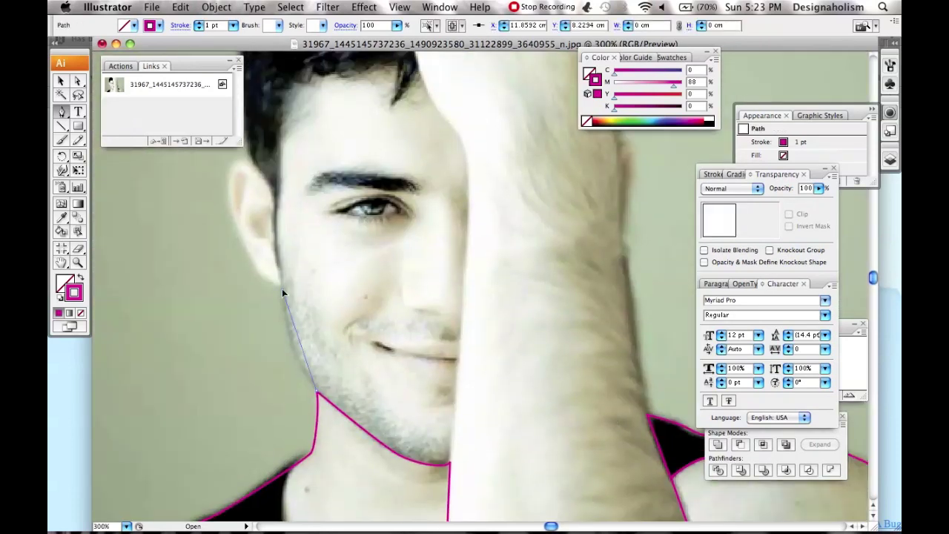
{"action": "left_click_drag", "start_coordinate": [283, 252], "coordinate": [282, 246]}
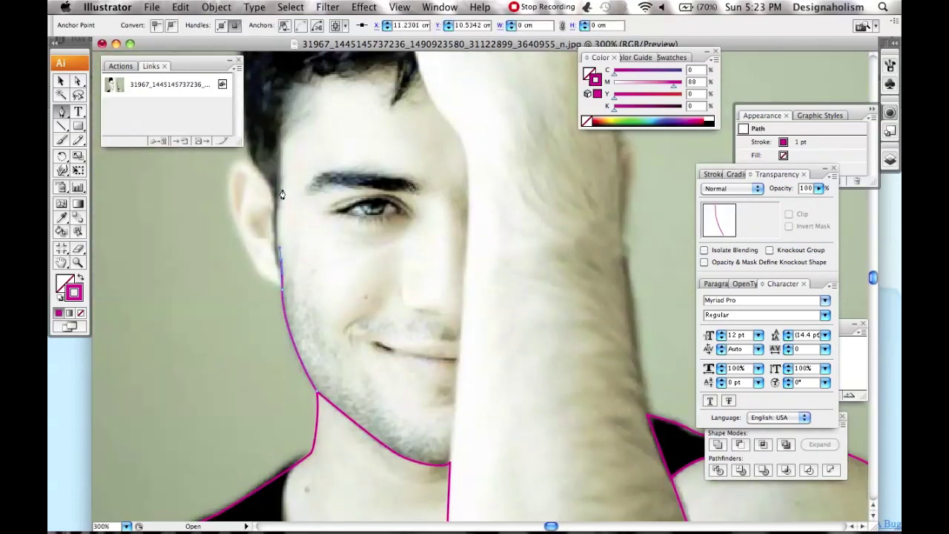
{"action": "scroll", "coordinate": [280, 131], "scroll_direction": "down", "scroll_amount": 2}
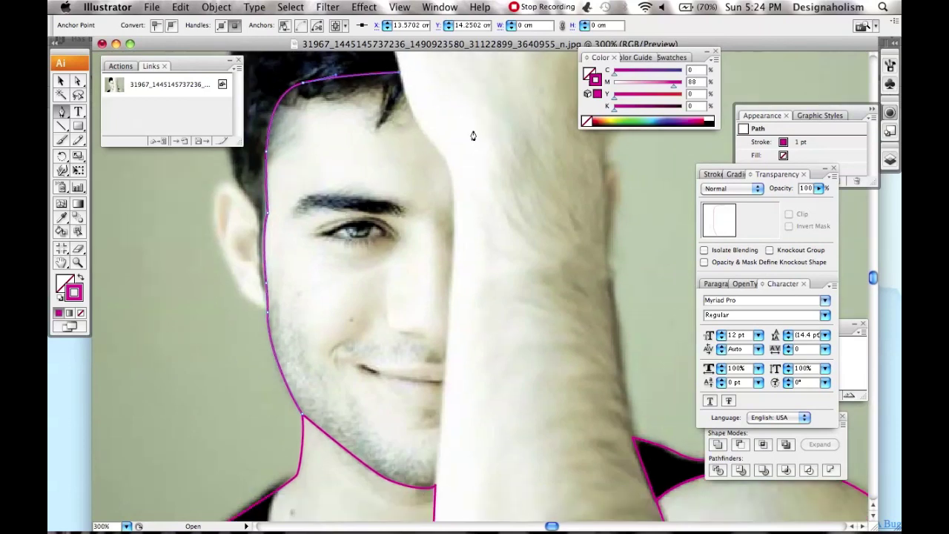
{"action": "key", "text": "super+shift+a"}
Outline the ear, curving over its top and down its back to the jaw
{"action": "key", "text": "super+plus"}
{"action": "key", "text": "super+plus"}
{"action": "left_click", "coordinate": [343, 187]}
{"action": "left_click_drag", "start_coordinate": [297, 222], "coordinate": [295, 262]}
{"action": "left_click_drag", "start_coordinate": [338, 380], "coordinate": [349, 406]}
{"action": "scroll", "coordinate": [370, 422], "scroll_direction": "down", "scroll_amount": 5}
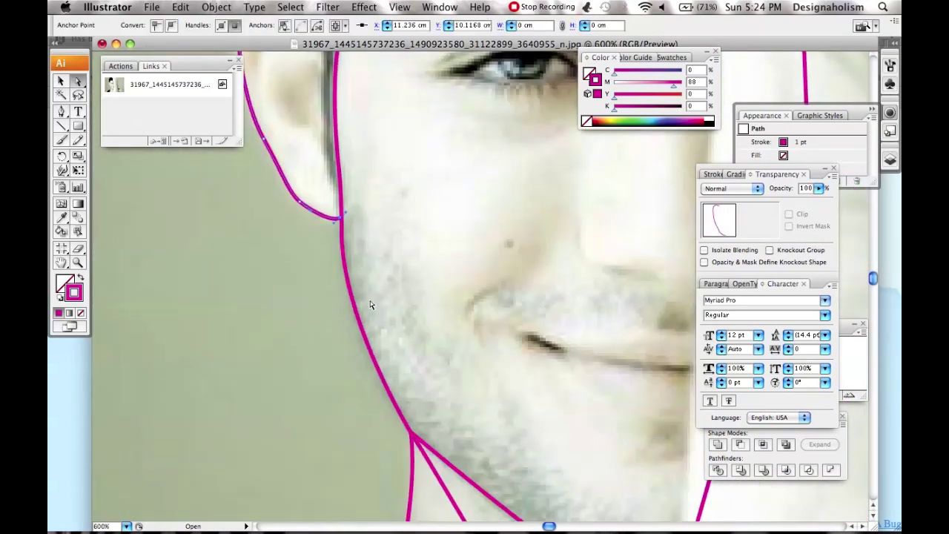
{"action": "scroll", "coordinate": [371, 307], "scroll_direction": "up", "scroll_amount": 3}
{"action": "left_click", "coordinate": [348, 295]}
{"action": "key", "text": "super+shift+a"}
{"action": "key", "text": "super+0"}
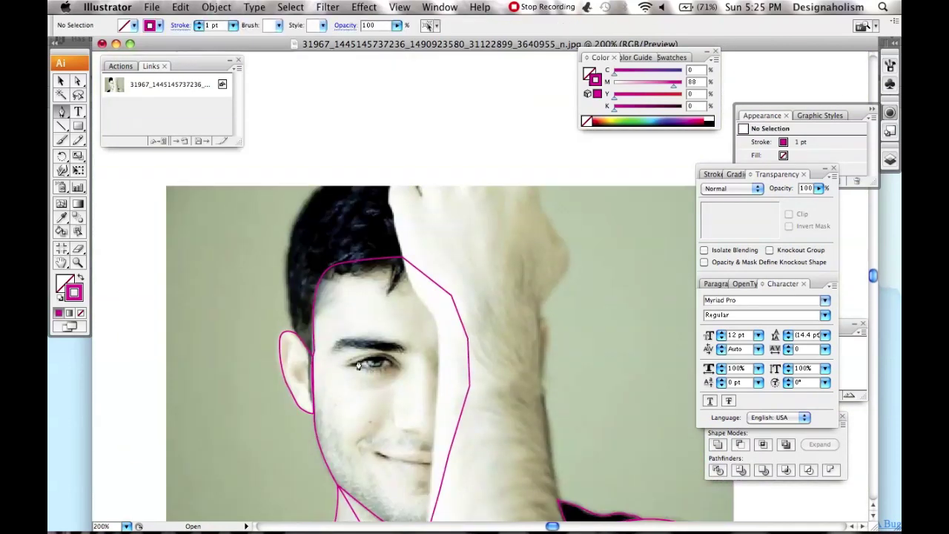
Start a new outline tracing the hairline edge toward the arm
{"action": "key", "text": "super+plus"}
{"action": "key", "text": "super+plus"}
{"action": "left_click", "coordinate": [413, 432]}
{"action": "scroll", "coordinate": [413, 433], "scroll_direction": "down", "scroll_amount": 5}
{"action": "left_click_drag", "start_coordinate": [373, 210], "coordinate": [366, 173]}
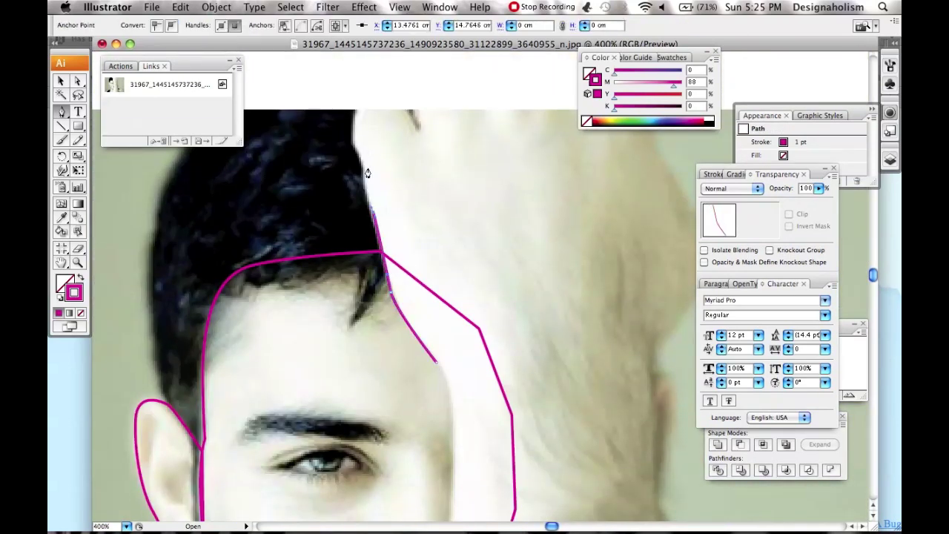
{"action": "scroll", "coordinate": [371, 104], "scroll_direction": "down", "scroll_amount": 5}
Continue the outline with curved anchors down both edges of the raised arm
{"action": "left_click_drag", "start_coordinate": [573, 181], "coordinate": [582, 215]}
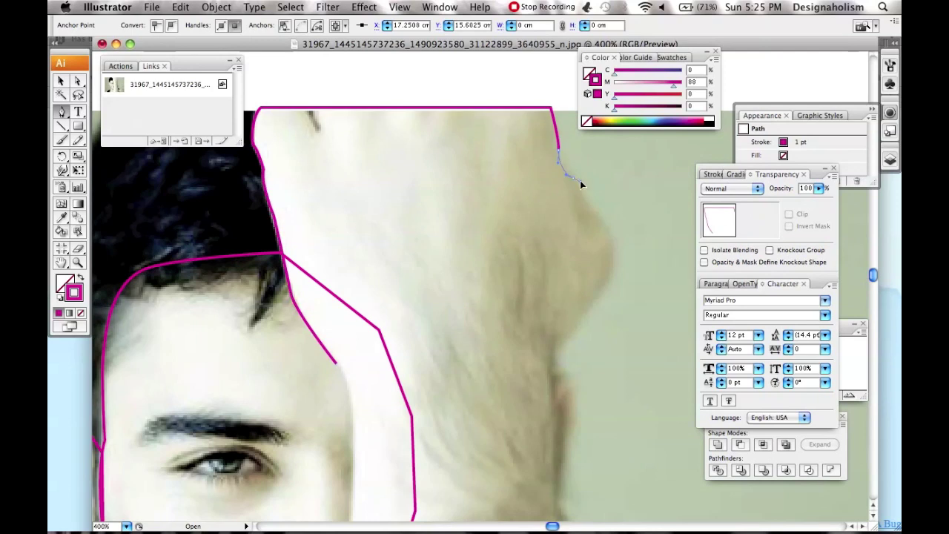
{"action": "scroll", "coordinate": [578, 215], "scroll_direction": "down", "scroll_amount": 3}
{"action": "left_click_drag", "start_coordinate": [563, 289], "coordinate": [563, 326]}
{"action": "scroll", "coordinate": [564, 327], "scroll_direction": "down", "scroll_amount": 3}
{"action": "scroll", "coordinate": [483, 316], "scroll_direction": "down", "scroll_amount": 3}
{"action": "scroll", "coordinate": [488, 403], "scroll_direction": "down", "scroll_amount": 10}
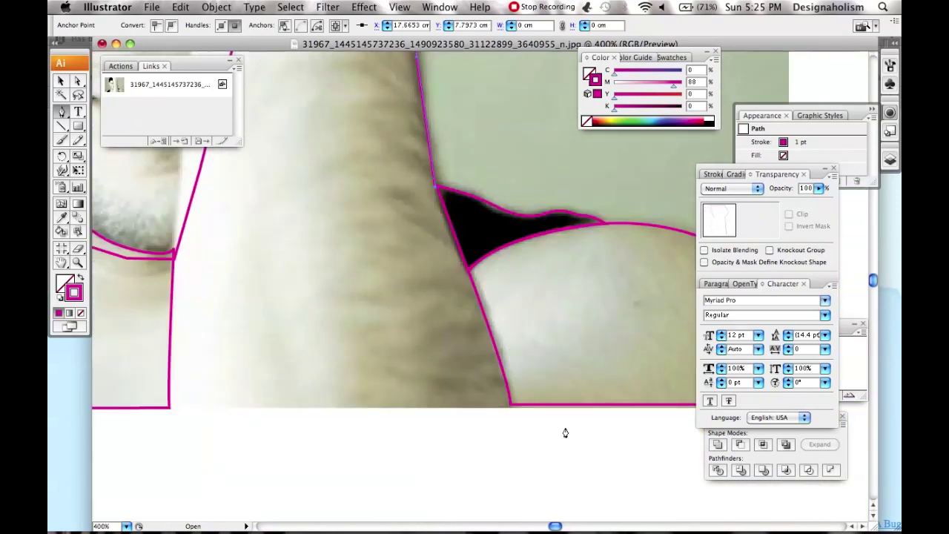
{"action": "scroll", "coordinate": [178, 355], "scroll_direction": "up", "scroll_amount": 8}
{"action": "scroll", "coordinate": [289, 326], "scroll_direction": "up", "scroll_amount": 8}
{"action": "left_click_drag", "start_coordinate": [261, 175], "coordinate": [291, 195]}
{"action": "key", "text": "super+0"}
{"action": "key", "text": "super+plus"}
{"action": "key", "text": "super+plus"}
{"action": "key", "text": "super+plus"}
Draw a closed almond-shaped outline of the eye opening and adjust its anchors
{"action": "left_click", "coordinate": [284, 338]}
{"action": "left_click_drag", "start_coordinate": [378, 310], "coordinate": [424, 320]}
{"action": "left_click", "coordinate": [429, 338]}
{"action": "left_click_drag", "start_coordinate": [284, 338], "coordinate": [365, 343]}
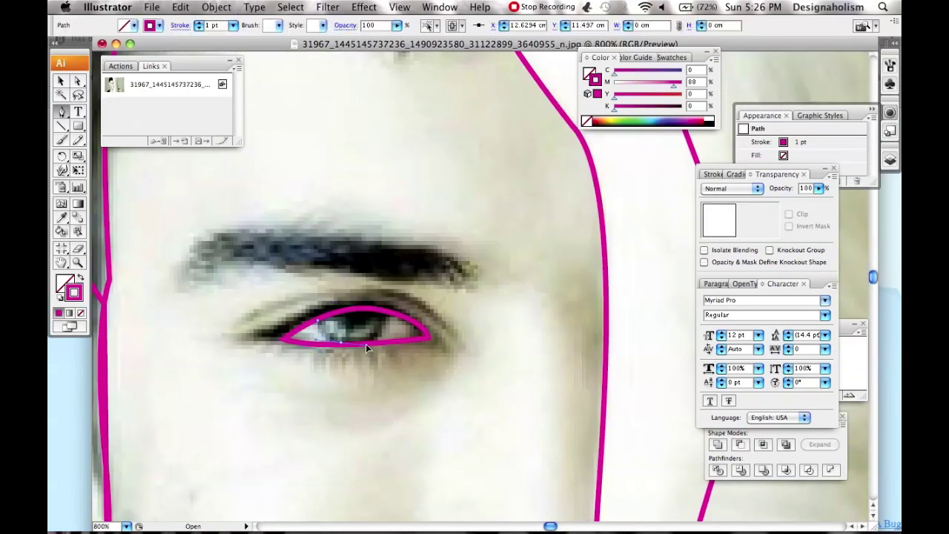
{"action": "key", "text": "a"}
{"action": "key", "text": "p"}
Add the iris arc and a curved upper eyelid crease line
{"action": "left_click", "coordinate": [390, 317]}
{"action": "left_click", "coordinate": [317, 322]}
{"action": "left_click", "coordinate": [249, 331]}
{"action": "left_click_drag", "start_coordinate": [349, 301], "coordinate": [382, 302]}
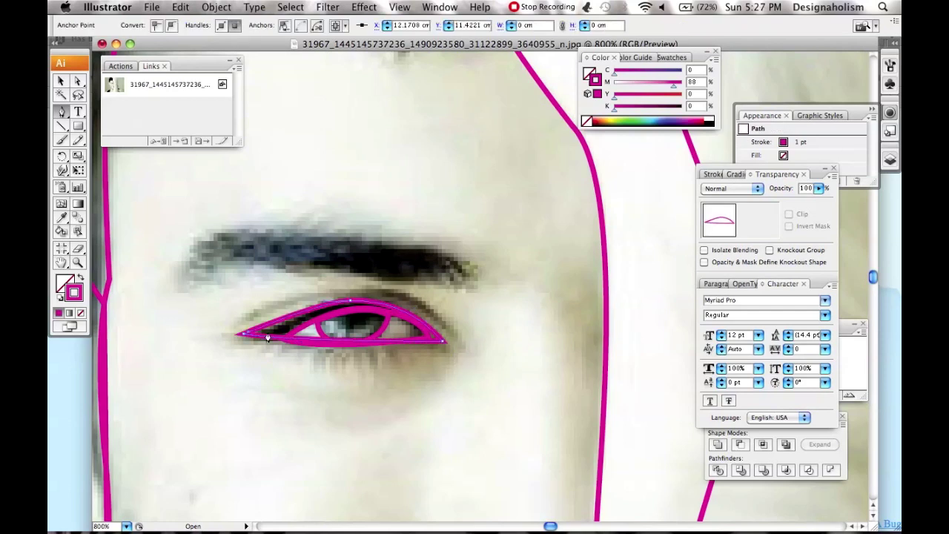
{"action": "left_click", "coordinate": [275, 329], "text": "super"}
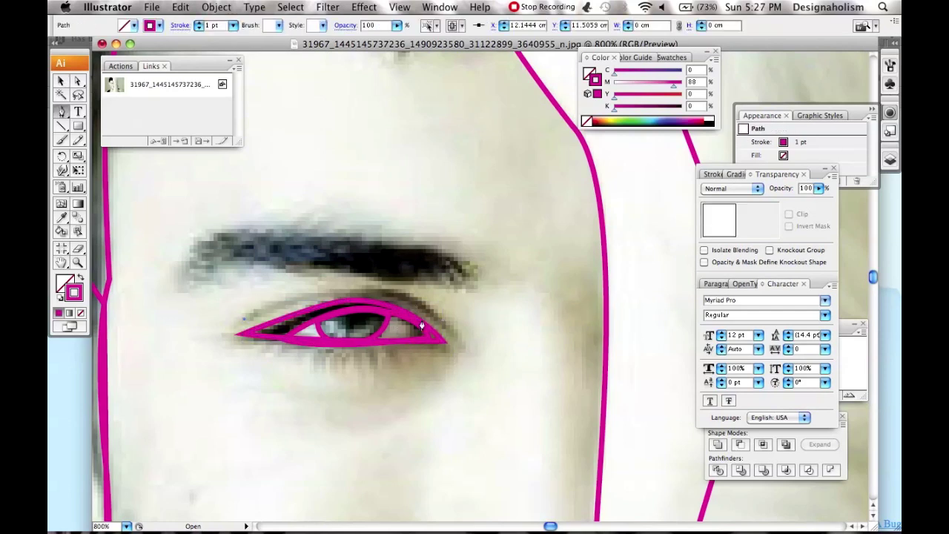
{"action": "left_click", "coordinate": [448, 330]}
Trace a closed outline of the eyebrow above the eye
{"action": "left_click", "coordinate": [479, 364], "text": "super"}
{"action": "left_click", "coordinate": [456, 286]}
{"action": "left_click", "coordinate": [398, 277]}
{"action": "left_click", "coordinate": [315, 266]}
{"action": "left_click", "coordinate": [364, 238]}
{"action": "left_click", "coordinate": [456, 284]}
Draw curved lines for the nose and the mouth
{"action": "key", "text": "super+minus"}
{"action": "key", "text": "super+minus"}
{"action": "key", "text": "super+minus"}
{"action": "scroll", "coordinate": [502, 267], "scroll_direction": "right", "scroll_amount": 5}
{"action": "left_click", "coordinate": [360, 317]}
{"action": "left_click_drag", "start_coordinate": [360, 343], "coordinate": [381, 342]}
{"action": "left_click", "coordinate": [398, 344]}
{"action": "left_click", "coordinate": [339, 381], "text": "super"}
{"action": "left_click_drag", "start_coordinate": [404, 381], "coordinate": [416, 386]}
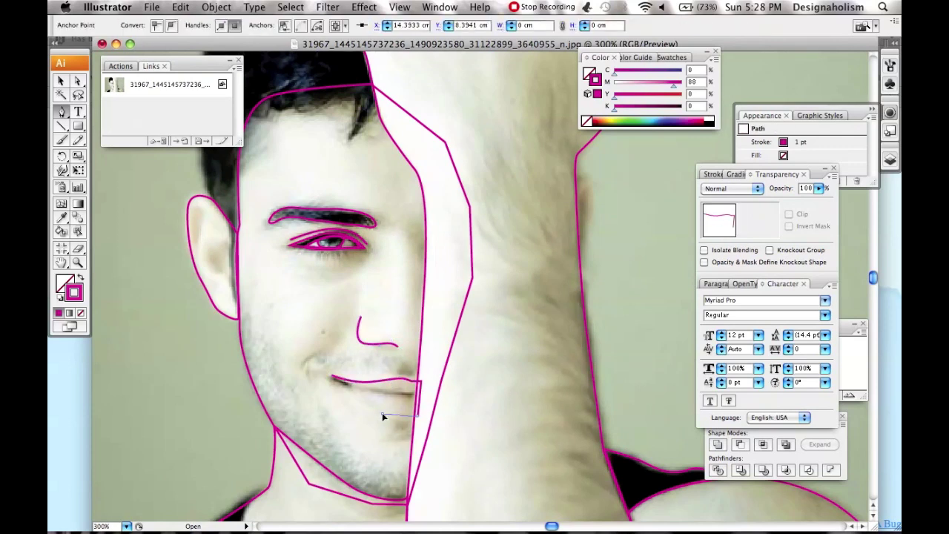
{"action": "left_click", "coordinate": [322, 374], "text": "super"}
Add a cheek dimple curve and a curved line on the neck
{"action": "left_click", "coordinate": [302, 365]}
{"action": "left_click_drag", "start_coordinate": [316, 354], "coordinate": [326, 358]}
{"action": "left_click", "coordinate": [319, 359], "text": "super"}
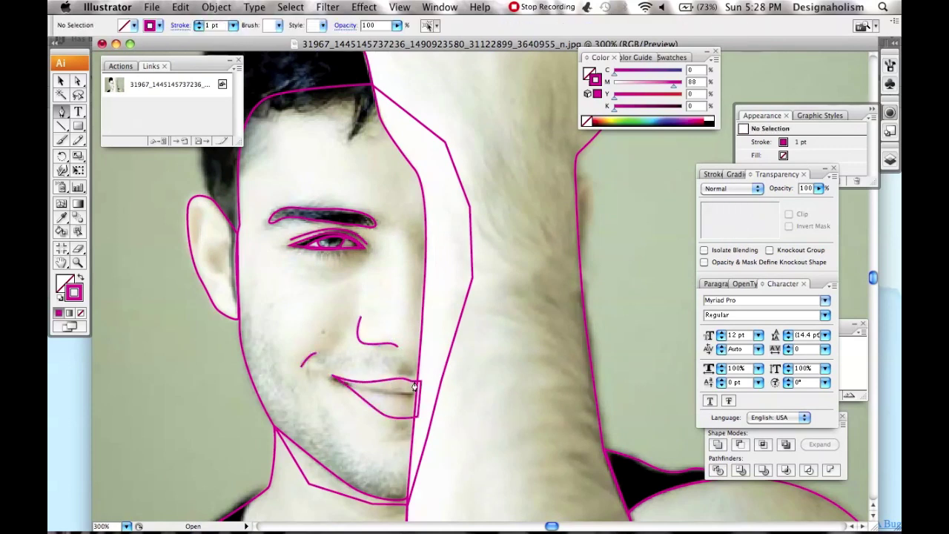
{"action": "left_click_drag", "start_coordinate": [583, 178], "coordinate": [590, 194]}
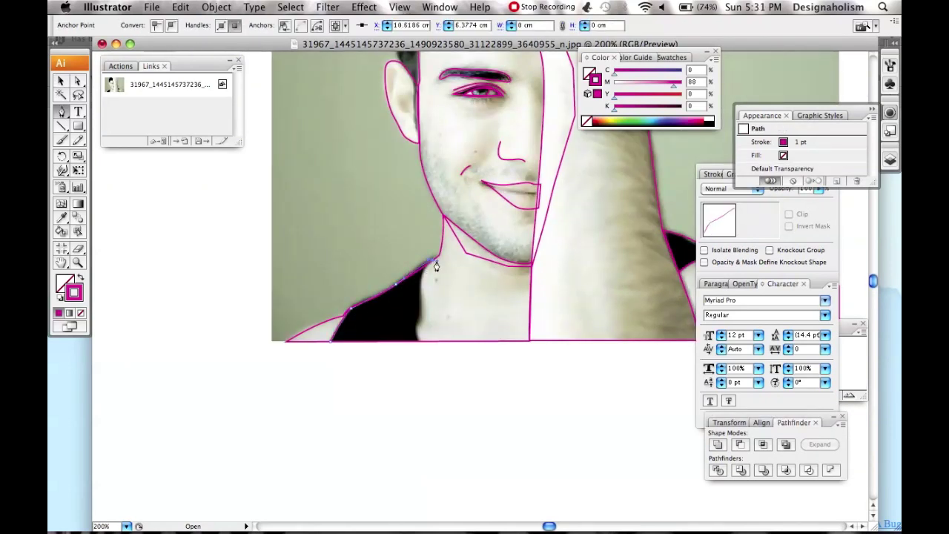
Extend the hair outline over the top-left of the head, then deselect
{"action": "scroll", "coordinate": [341, 341], "scroll_direction": "up", "scroll_amount": 3}
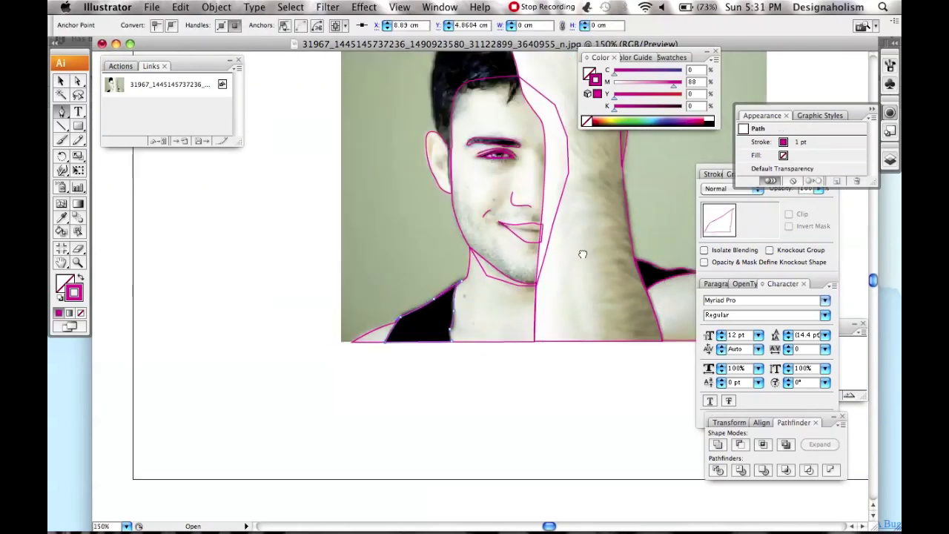
{"action": "key", "text": "super+minus"}
{"action": "left_click", "coordinate": [322, 78], "text": "super"}
{"action": "left_click", "coordinate": [343, 161]}
{"action": "left_click_drag", "start_coordinate": [341, 148], "coordinate": [351, 126]}
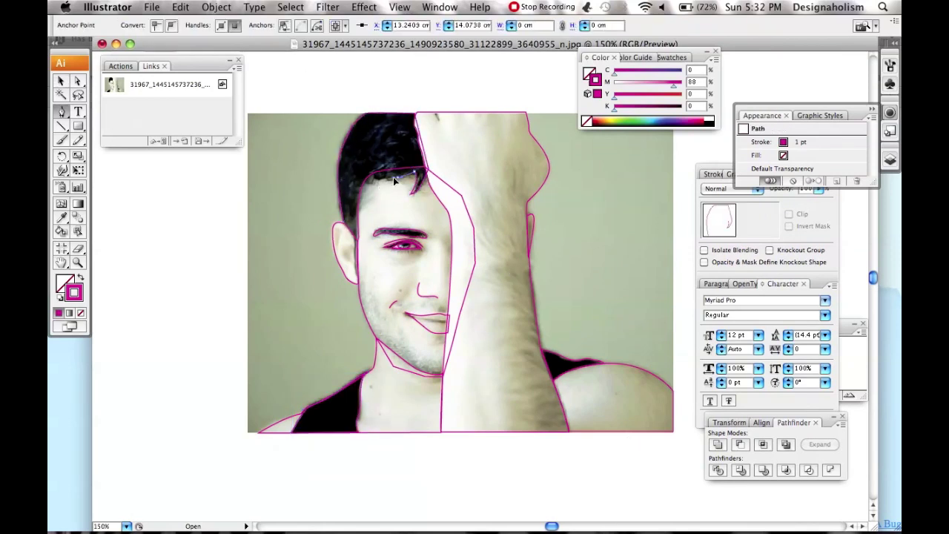
{"action": "left_click", "coordinate": [382, 105], "text": "super"}
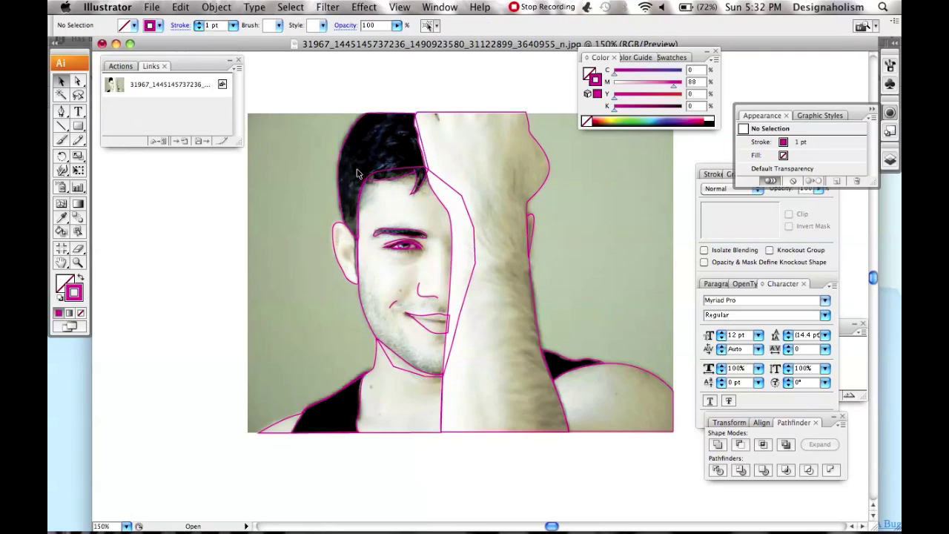
Unlock everything, relock only the reference photo, and fill the arm with a photo-sampled tone
{"action": "scroll", "coordinate": [355, 169], "scroll_direction": "up", "scroll_amount": 1}
{"action": "scroll", "coordinate": [352, 164], "scroll_direction": "right", "scroll_amount": 1}
{"action": "left_click", "coordinate": [207, 7]}
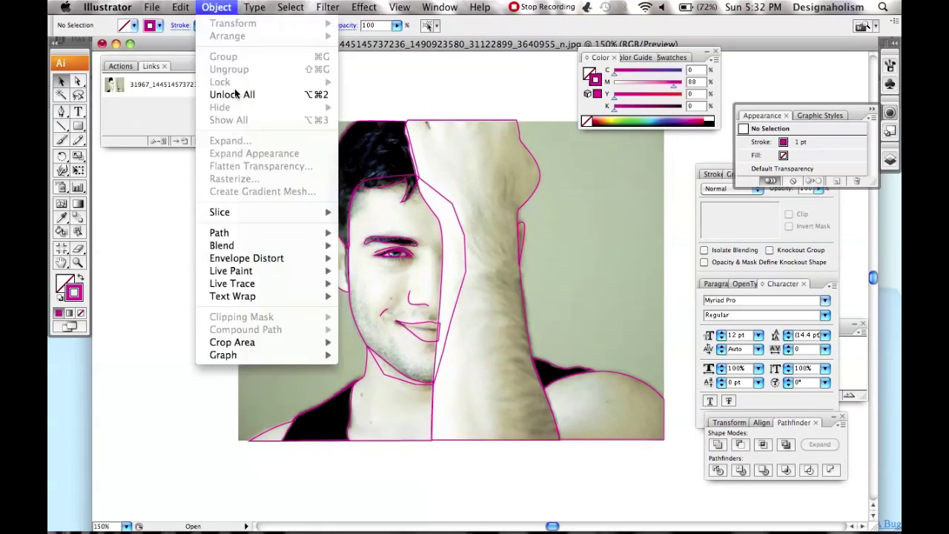
{"action": "left_click", "coordinate": [245, 95]}
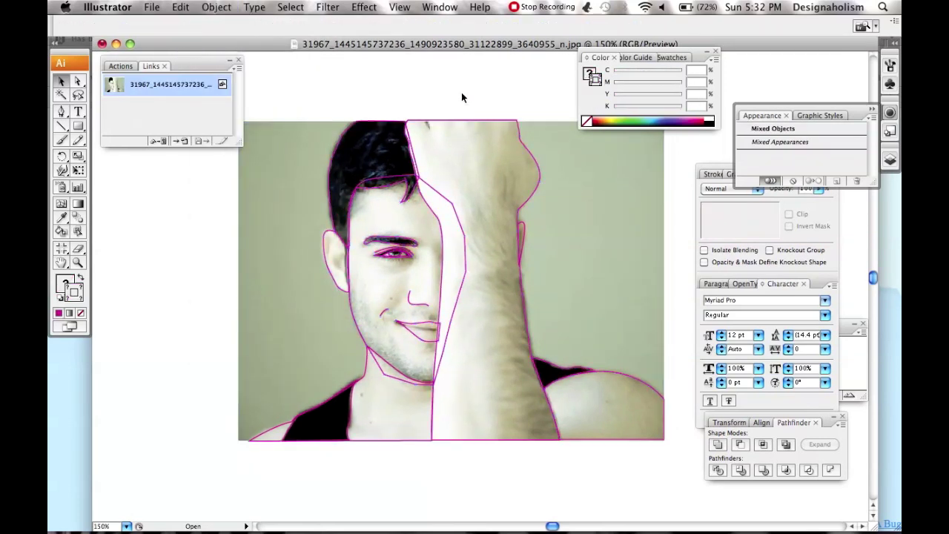
{"action": "left_click", "coordinate": [461, 92]}
{"action": "left_click", "coordinate": [303, 172]}
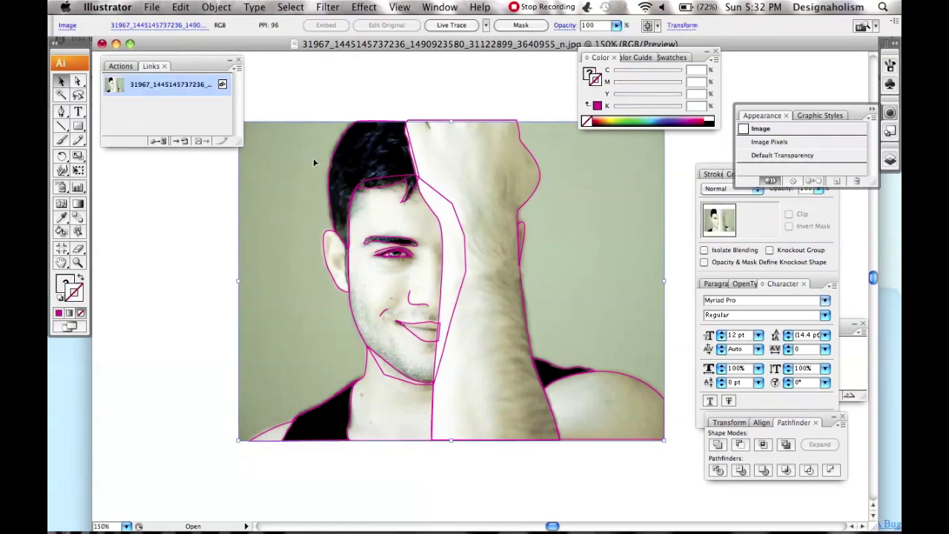
{"action": "left_click", "coordinate": [216, 7]}
{"action": "mouse_move", "coordinate": [221, 81]}
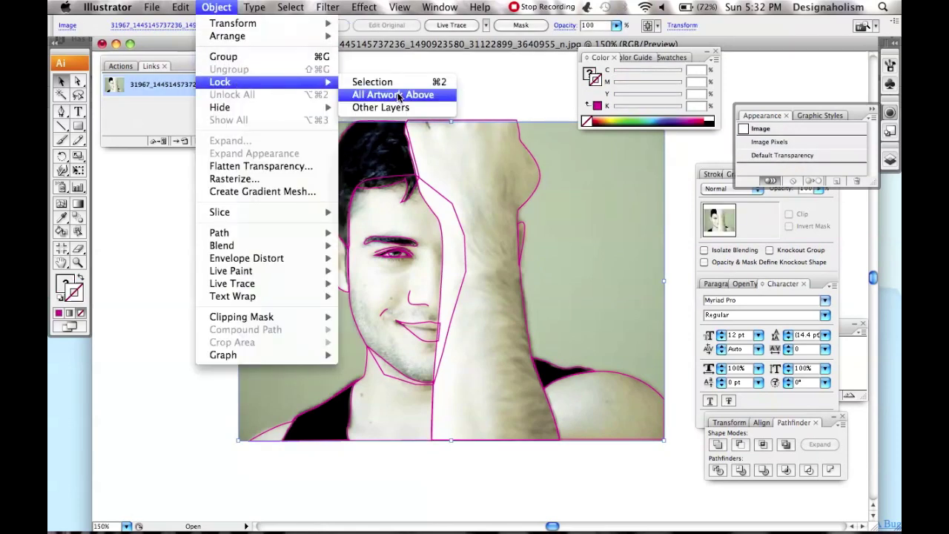
{"action": "left_click", "coordinate": [372, 82]}
{"action": "left_click", "coordinate": [425, 271]}
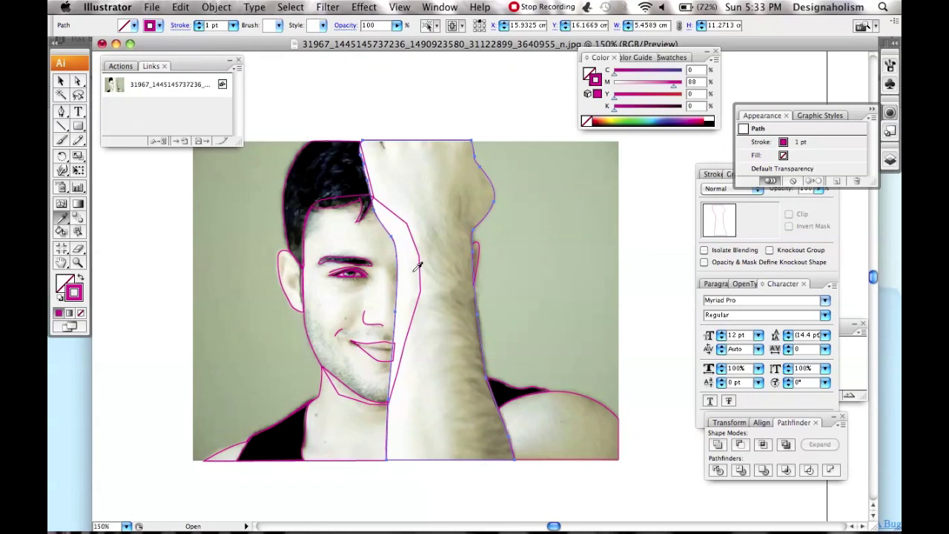
{"action": "left_click", "coordinate": [419, 269]}
Select all traced outlines, drag them to the right of the photo, and deselect
{"action": "key", "text": "v"}
{"action": "key", "text": "ctrl+minus"}
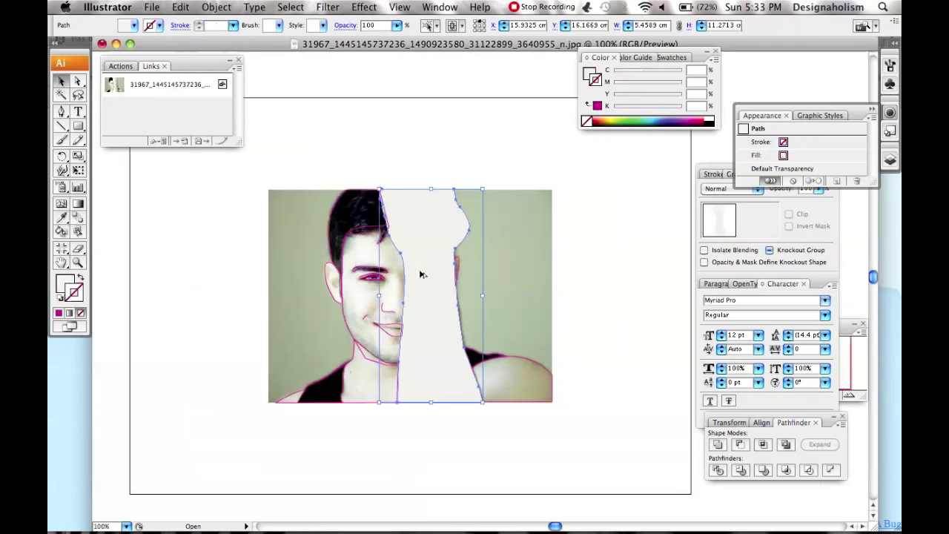
{"action": "key", "text": "ctrl+minus"}
{"action": "key", "text": "ctrl+a"}
{"action": "left_click_drag", "start_coordinate": [531, 394], "coordinate": [439, 394]}
{"action": "left_click_drag", "start_coordinate": [331, 333], "coordinate": [599, 334]}
{"action": "left_click", "coordinate": [534, 392]}
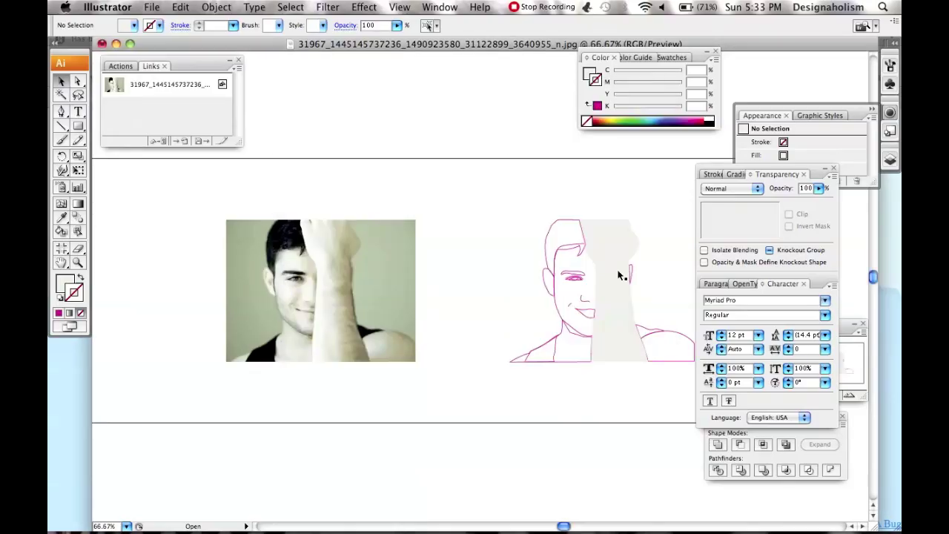
Add mesh points across the arm fill and recolour them with beige tones sampled from the photo
{"action": "left_click", "coordinate": [544, 388]}
{"action": "left_click", "coordinate": [61, 216]}
{"action": "left_click", "coordinate": [470, 288]}
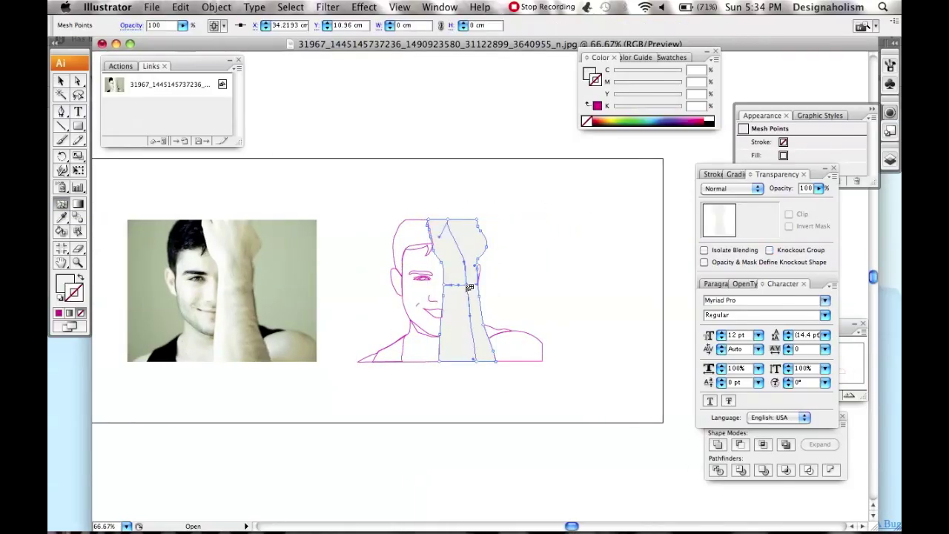
{"action": "left_click", "coordinate": [470, 288]}
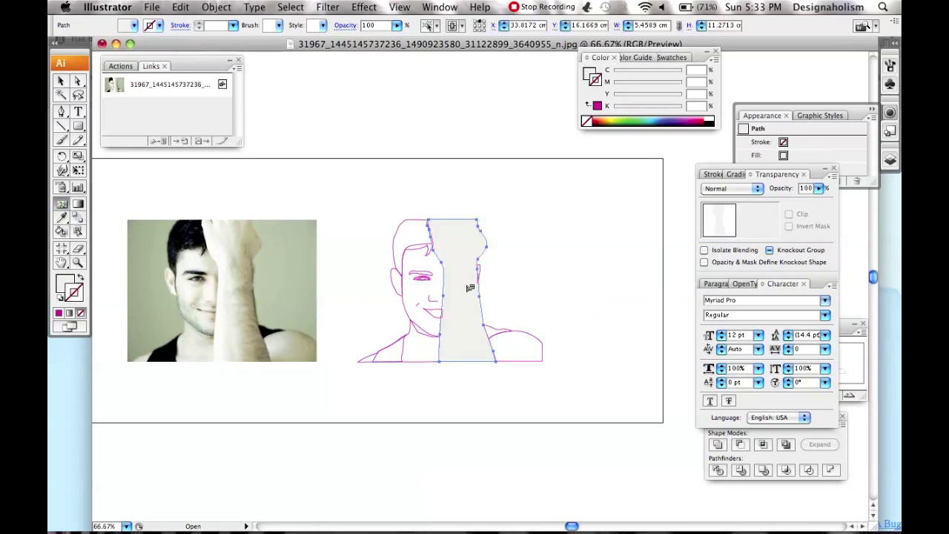
{"action": "left_click", "coordinate": [250, 296]}
{"action": "left_click", "coordinate": [464, 242]}
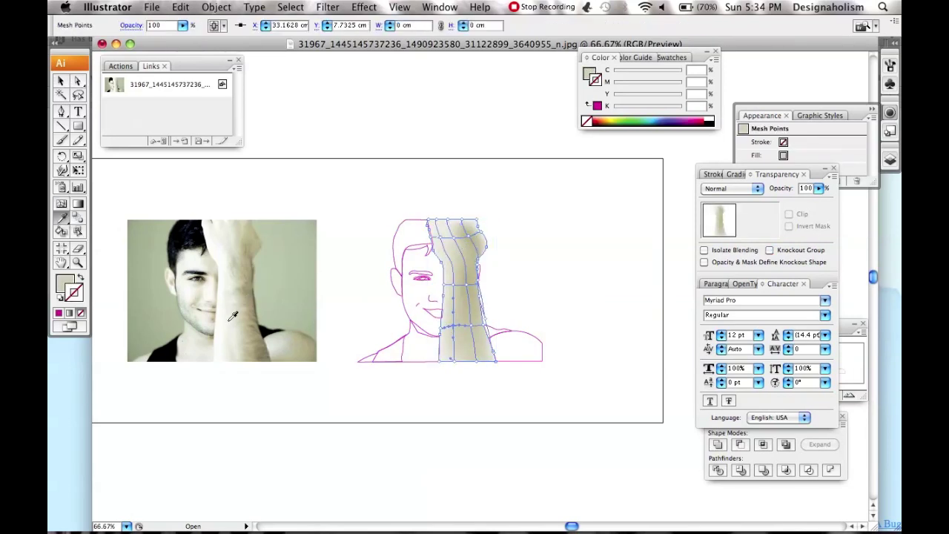
{"action": "key", "text": "ctrl+shift+a"}
{"action": "left_click", "coordinate": [471, 246]}
{"action": "key", "text": "u"}
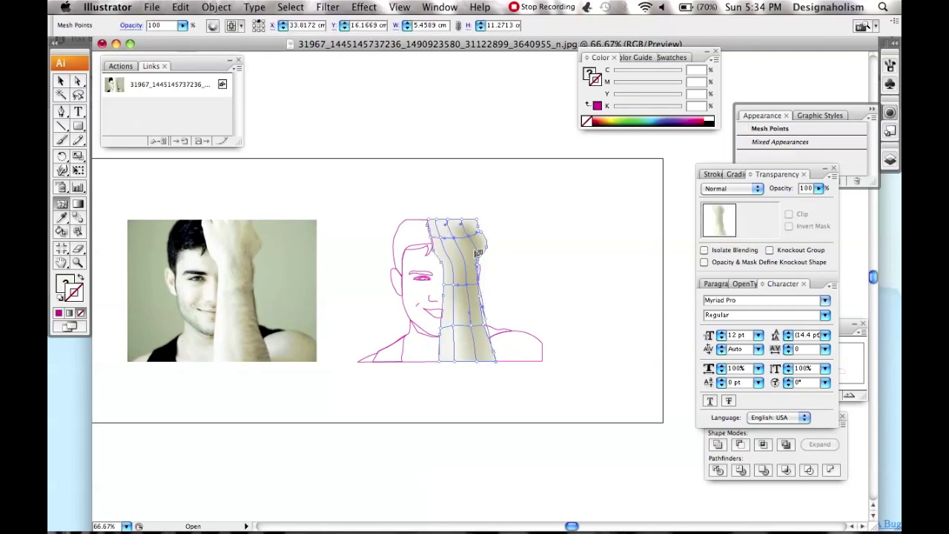
{"action": "key", "text": "ctrl+shift+a"}
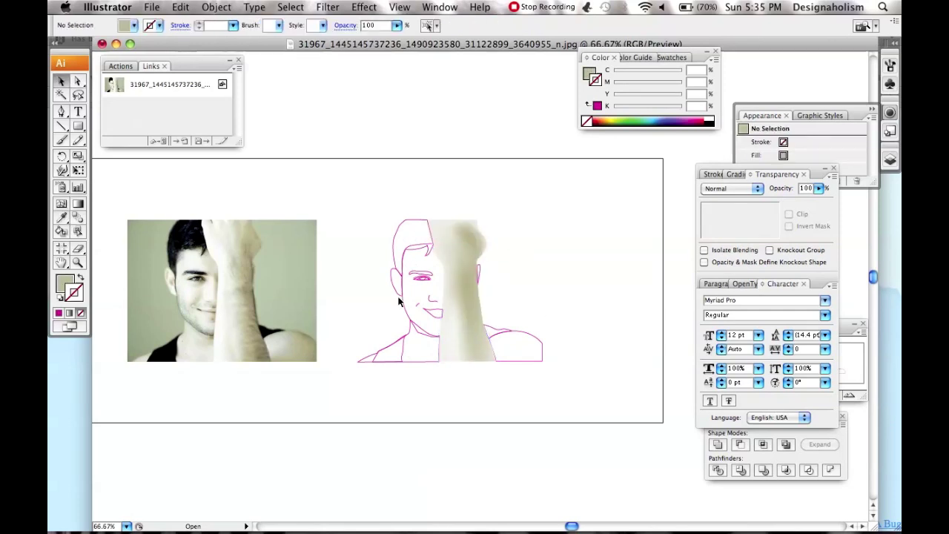
Convert the face outline into a gradient mesh and try a skin tone sampled from the photo
{"action": "left_click", "coordinate": [404, 260]}
{"action": "left_click", "coordinate": [428, 289]}
{"action": "key", "text": "i"}
{"action": "left_click", "coordinate": [206, 288]}
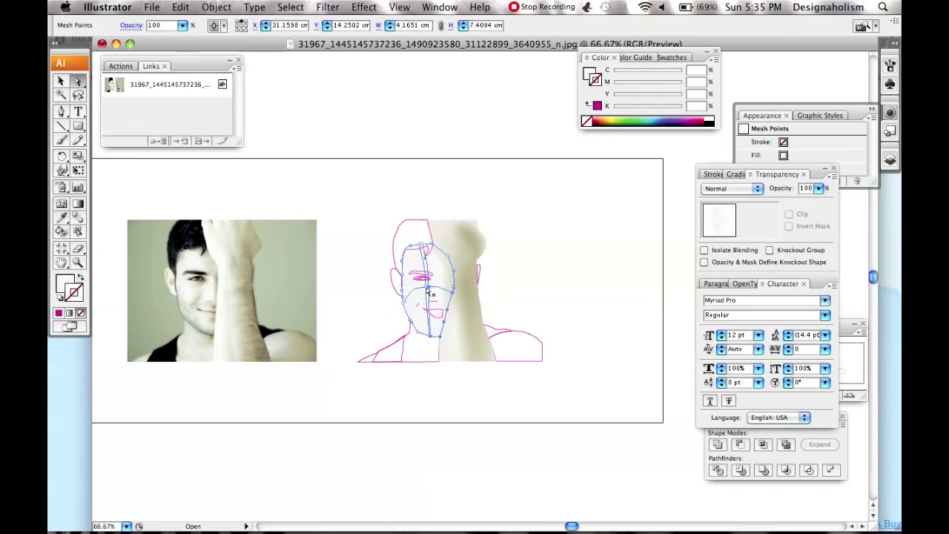
{"action": "key", "text": "i"}
{"action": "left_click", "coordinate": [206, 291]}
{"action": "key", "text": "super+z"}
{"action": "left_click", "coordinate": [573, 281]}
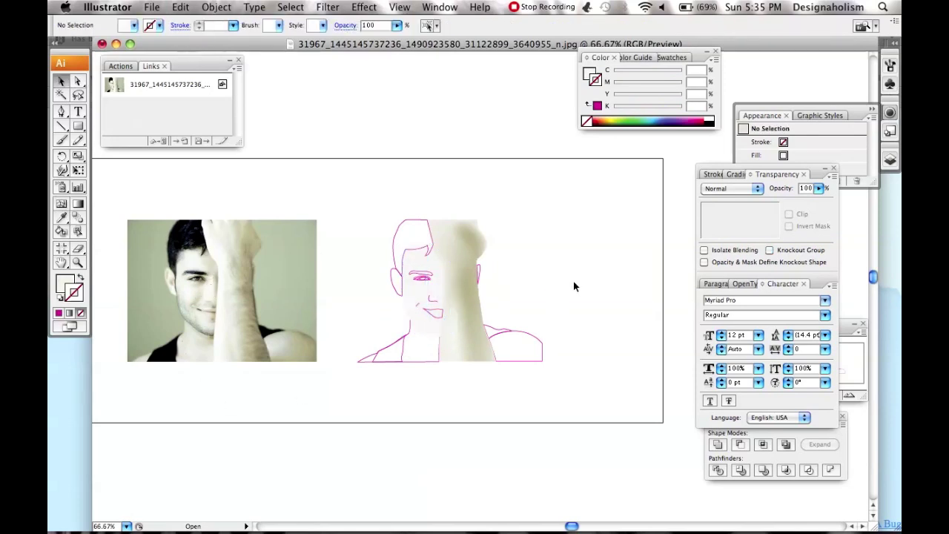
{"action": "left_click", "coordinate": [434, 296]}
Select the chin mesh points and fill them with skin colour sampled from the photo
{"action": "key", "text": "u"}
{"action": "key", "text": "a"}
{"action": "left_click", "coordinate": [413, 300]}
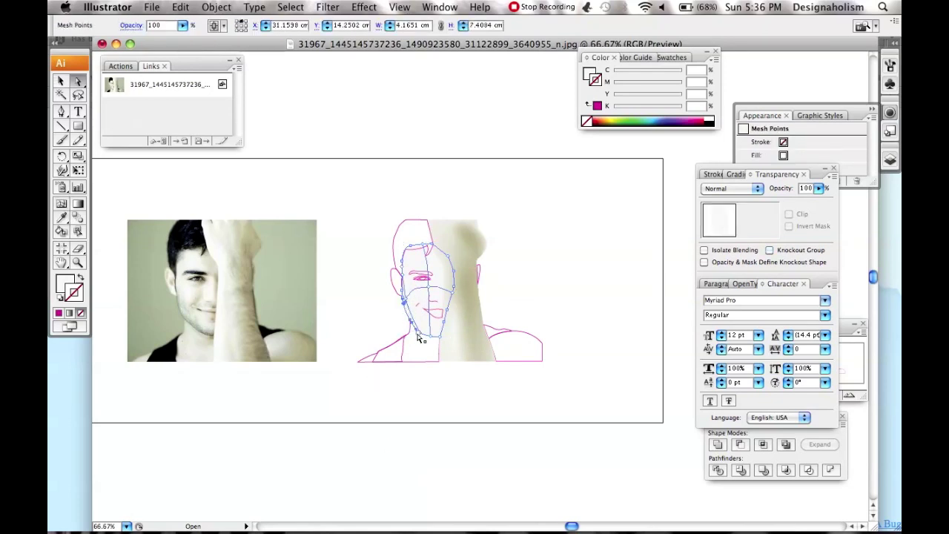
{"action": "left_click", "coordinate": [432, 335], "text": "shift"}
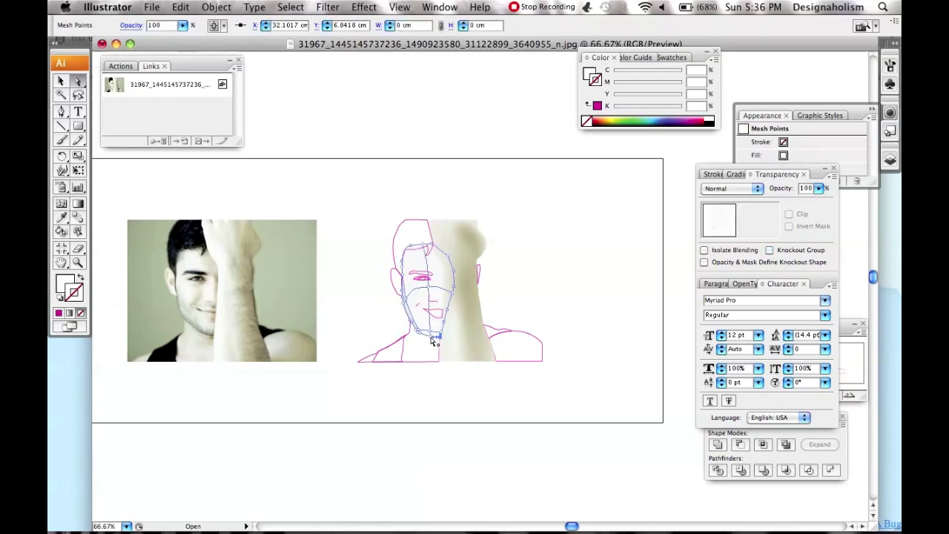
{"action": "key", "text": "i"}
{"action": "left_click", "coordinate": [210, 320]}
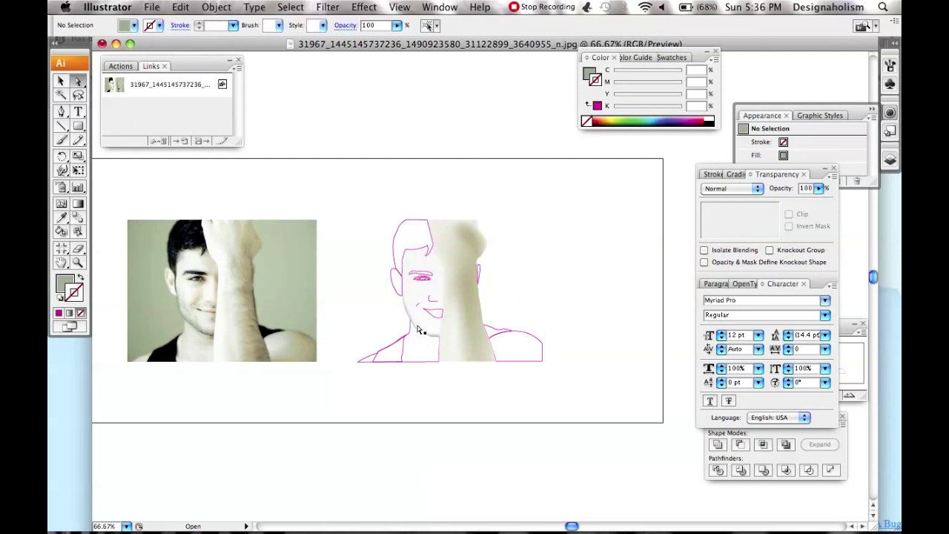
{"action": "key", "text": "a"}
{"action": "left_click", "coordinate": [428, 337]}
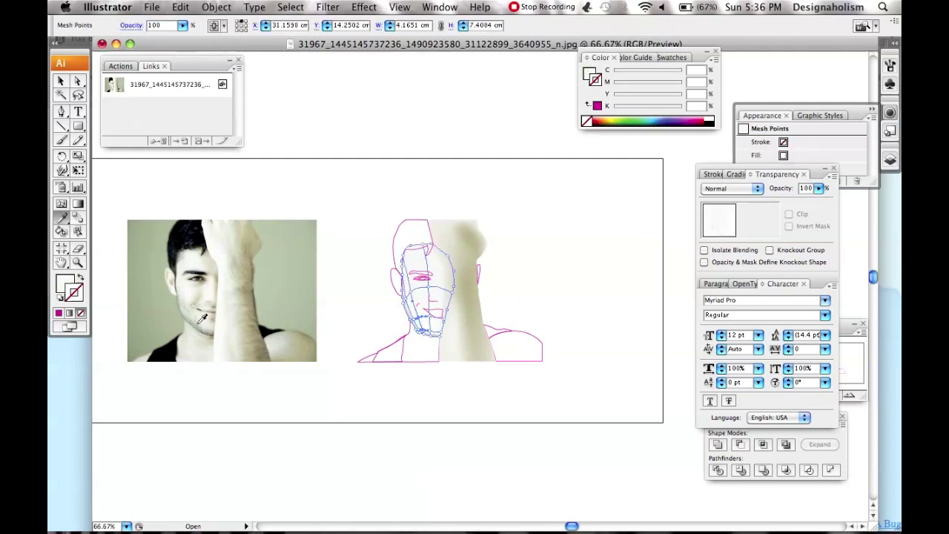
Sample more skin tone onto the chin and add a new mesh line across the upper face
{"action": "key", "text": "a"}
{"action": "left_click", "coordinate": [419, 326]}
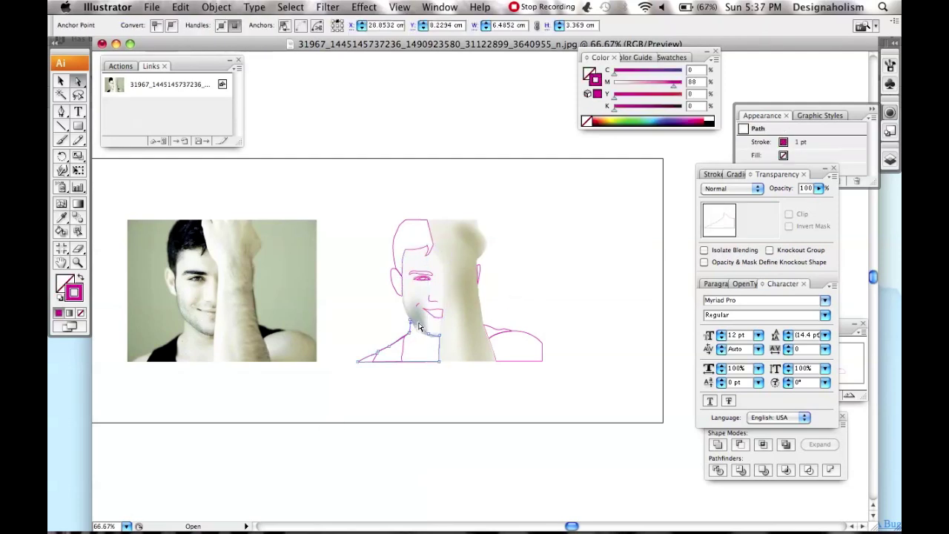
{"action": "key", "text": "ctrl+plus"}
{"action": "key", "text": "u"}
{"action": "key", "text": "i"}
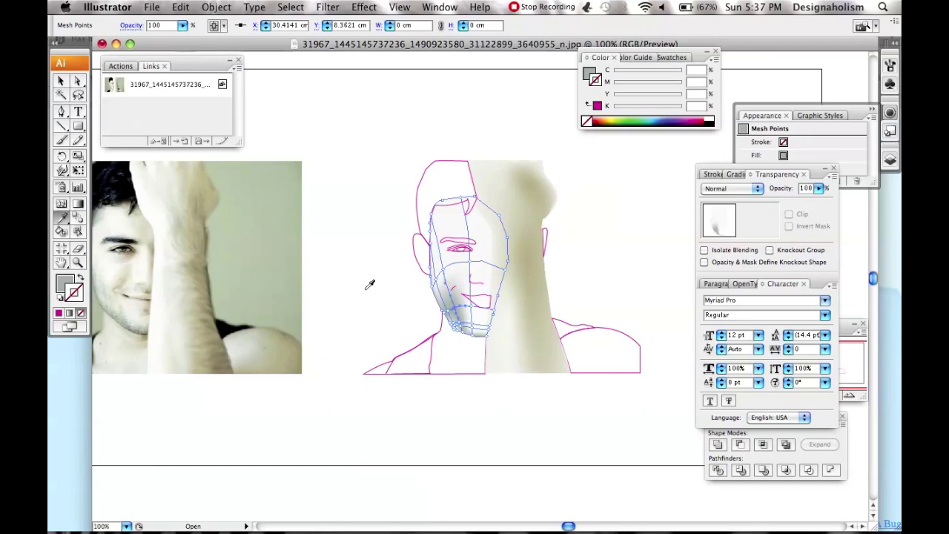
{"action": "left_click", "coordinate": [118, 296]}
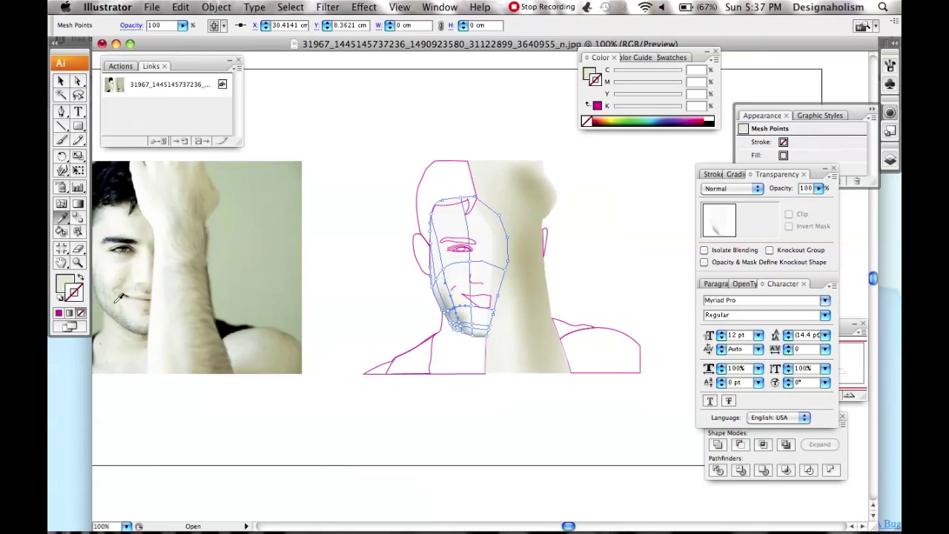
{"action": "left_click", "coordinate": [478, 222]}
{"action": "key", "text": "i"}
{"action": "key", "text": "u"}
{"action": "left_click", "coordinate": [487, 221]}
{"action": "left_click", "coordinate": [479, 297]}
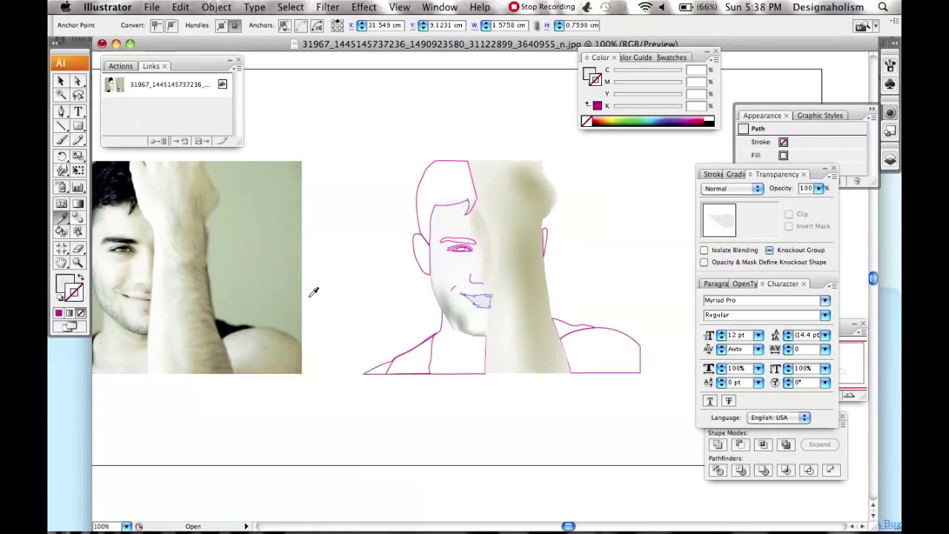
Give the eyebrow and hair a dark colour sampled from the photo
{"action": "left_click", "coordinate": [460, 241]}
{"action": "key", "text": "i"}
{"action": "left_click", "coordinate": [127, 237]}
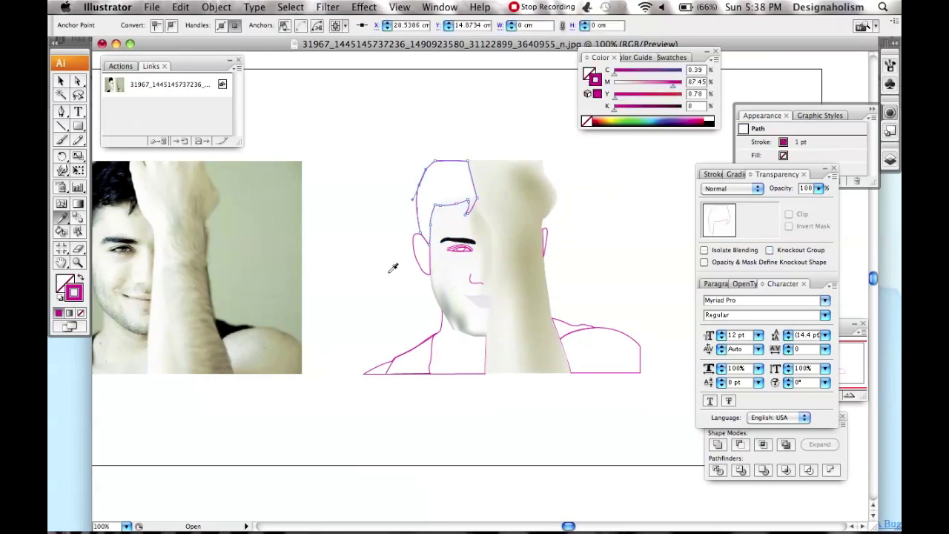
{"action": "left_click", "coordinate": [459, 241]}
{"action": "left_click", "coordinate": [480, 291]}
Fill the shirt black, turn it into a gradient mesh, and select the background shape
{"action": "scroll", "coordinate": [409, 367], "scroll_direction": "left", "scroll_amount": 5}
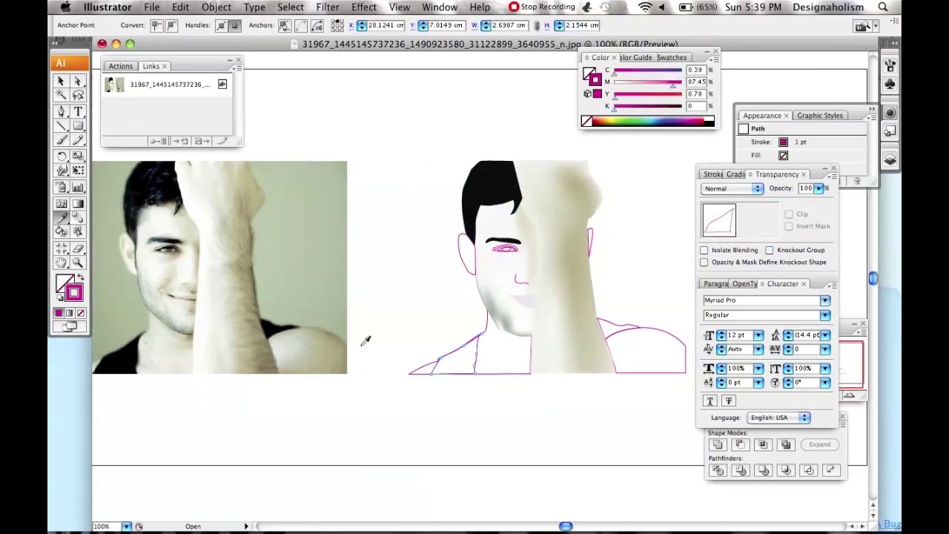
{"action": "left_click", "coordinate": [579, 347]}
{"action": "key", "text": "u"}
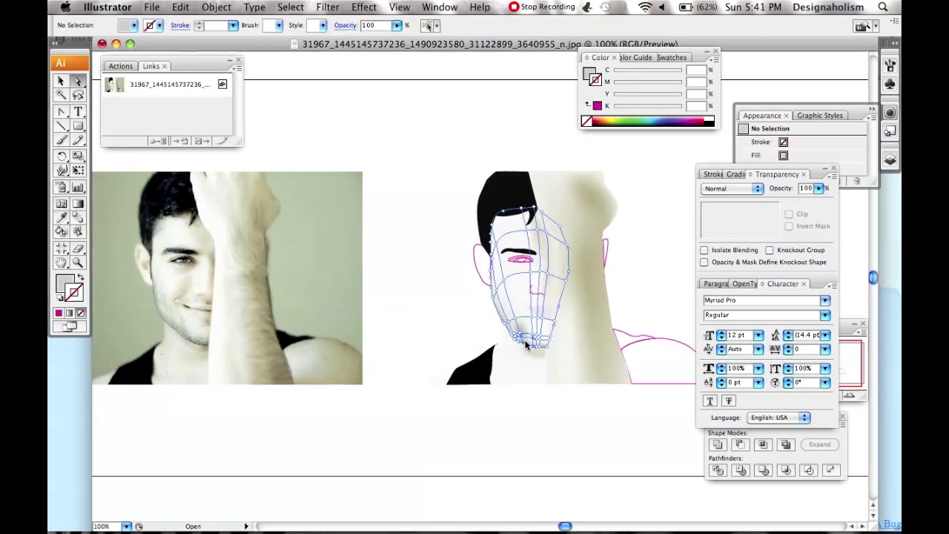
{"action": "scroll", "coordinate": [525, 344], "scroll_direction": "up", "scroll_amount": 3}
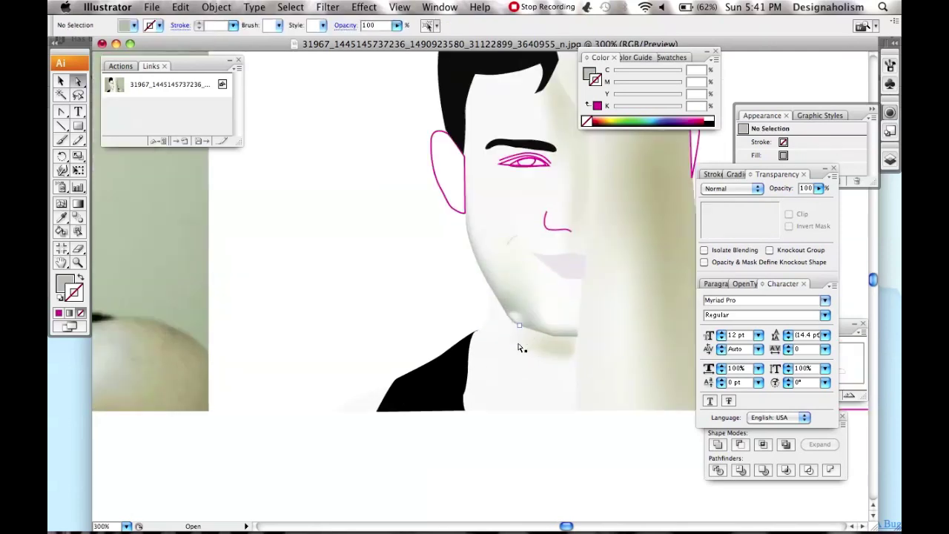
{"action": "scroll", "coordinate": [519, 347], "scroll_direction": "down", "scroll_amount": 3}
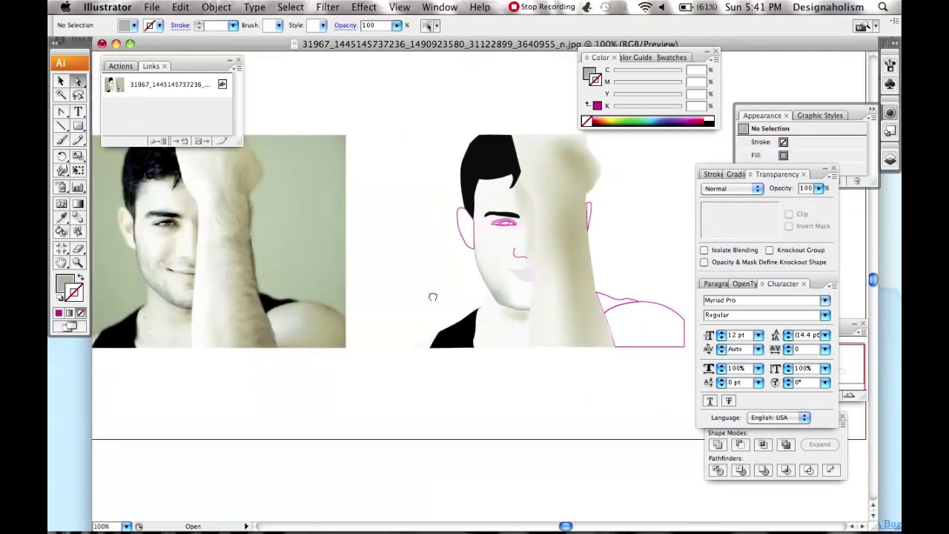
{"action": "scroll", "coordinate": [371, 296], "scroll_direction": "down", "scroll_amount": 1}
{"action": "left_click", "coordinate": [384, 313]}
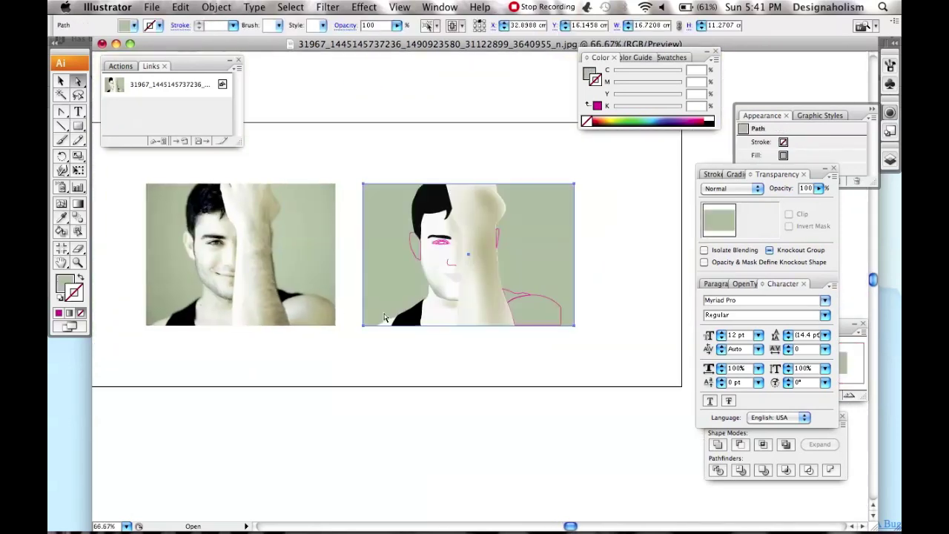
Select the shoulder mesh and trim the background rectangle's right edge inward
{"action": "left_click", "coordinate": [541, 304]}
{"action": "left_click", "coordinate": [507, 303]}
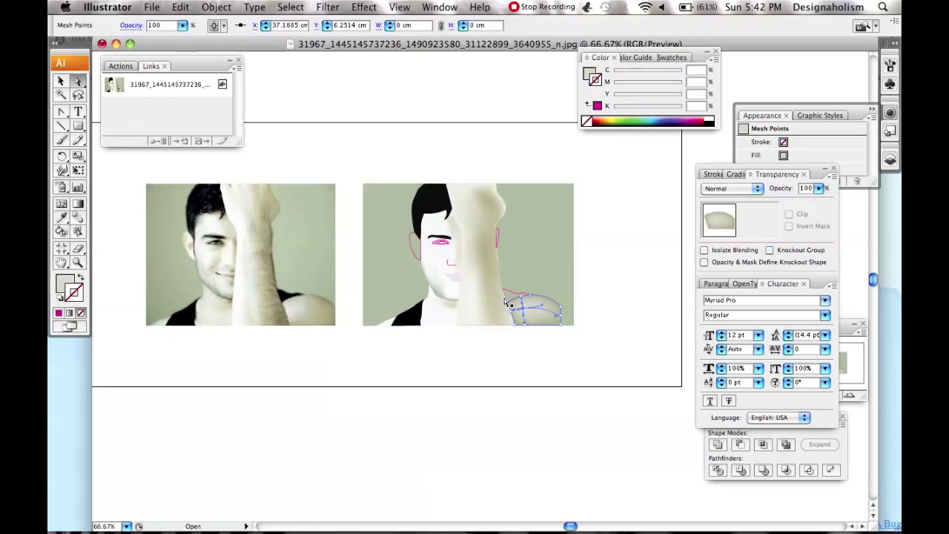
{"action": "left_click", "coordinate": [471, 366]}
{"action": "left_click", "coordinate": [550, 295]}
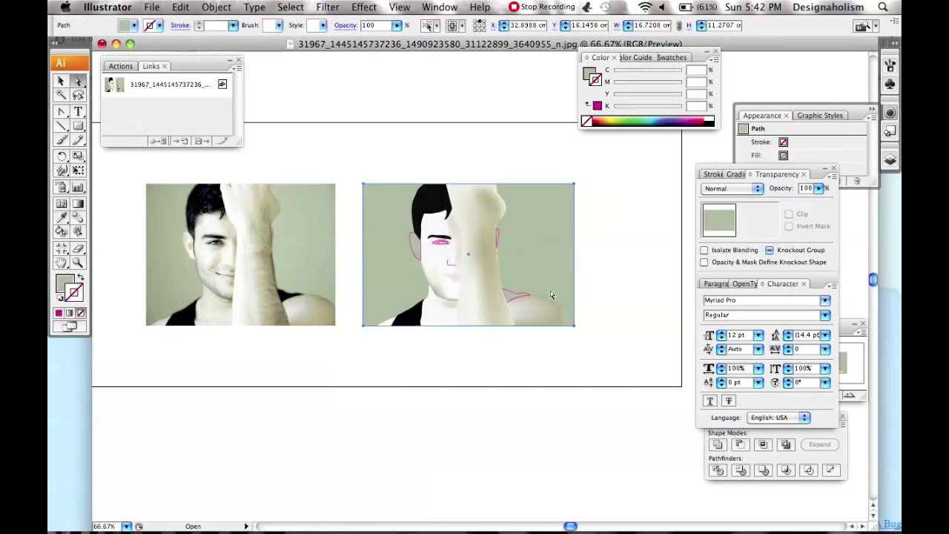
{"action": "key", "text": "ctrl+z"}
{"action": "left_click", "coordinate": [432, 362]}
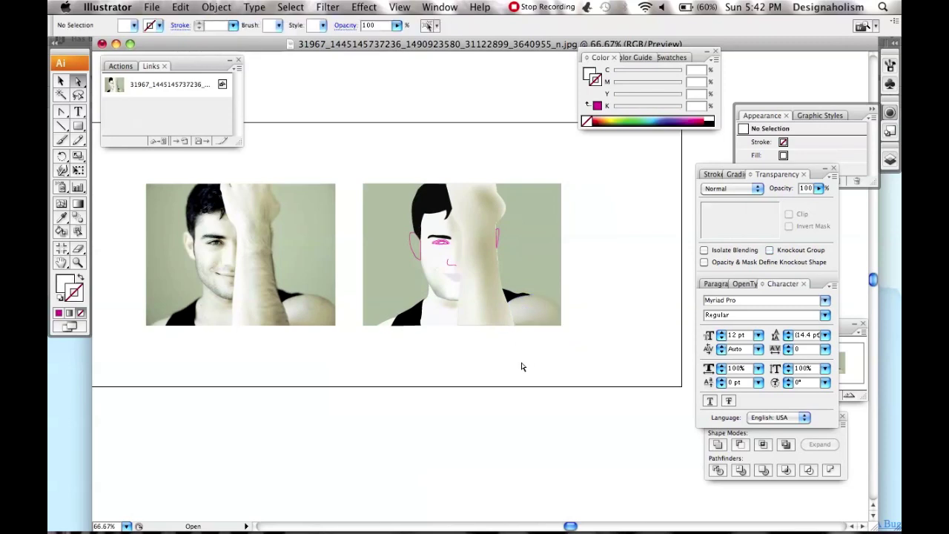
Drag the arm mesh's right-edge points upward to follow the forearm in the photo
{"action": "key", "text": "ctrl+plus"}
{"action": "left_click", "coordinate": [517, 311]}
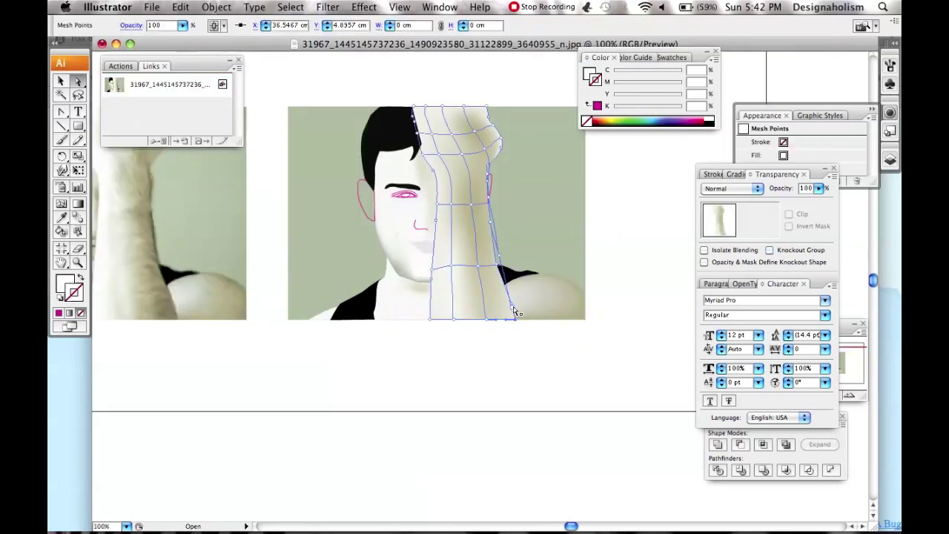
{"action": "left_click_drag", "start_coordinate": [505, 265], "coordinate": [496, 231]}
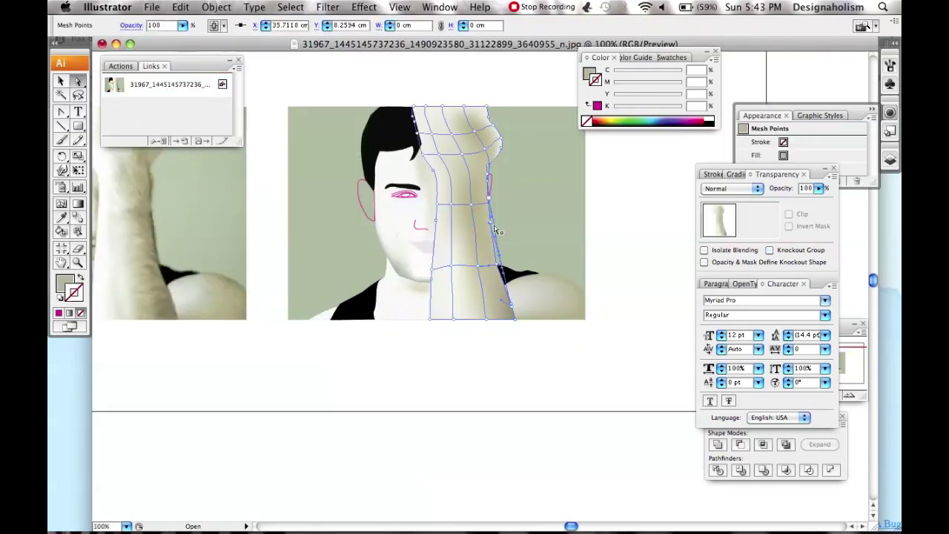
{"action": "key", "text": "ctrl+minus"}
Turn the left ear outline into a gradient mesh
{"action": "left_click", "coordinate": [404, 193], "text": "ctrl"}
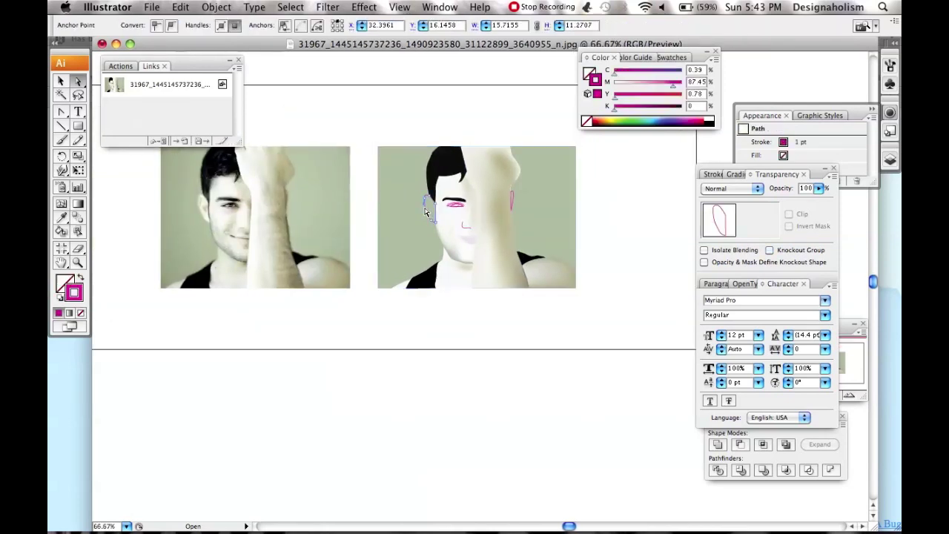
{"action": "key", "text": "ctrl+plus"}
{"action": "left_click_drag", "start_coordinate": [416, 200], "coordinate": [466, 221]}
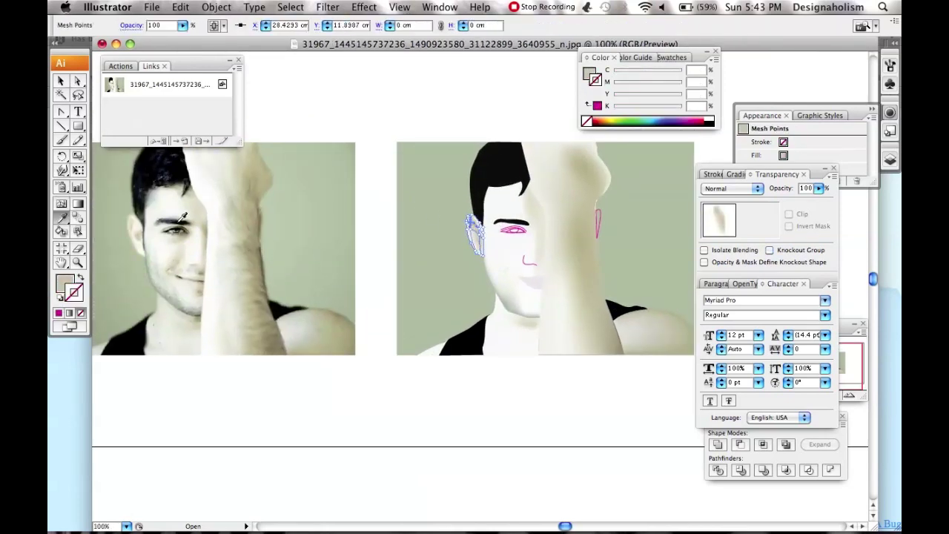
{"action": "left_click", "coordinate": [468, 228]}
{"action": "left_click", "coordinate": [371, 244]}
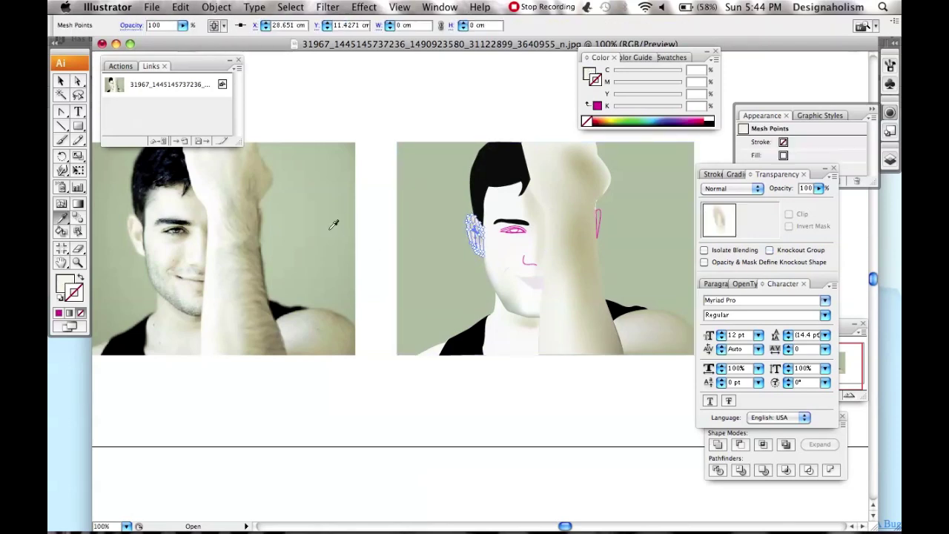
{"action": "left_click", "coordinate": [475, 224]}
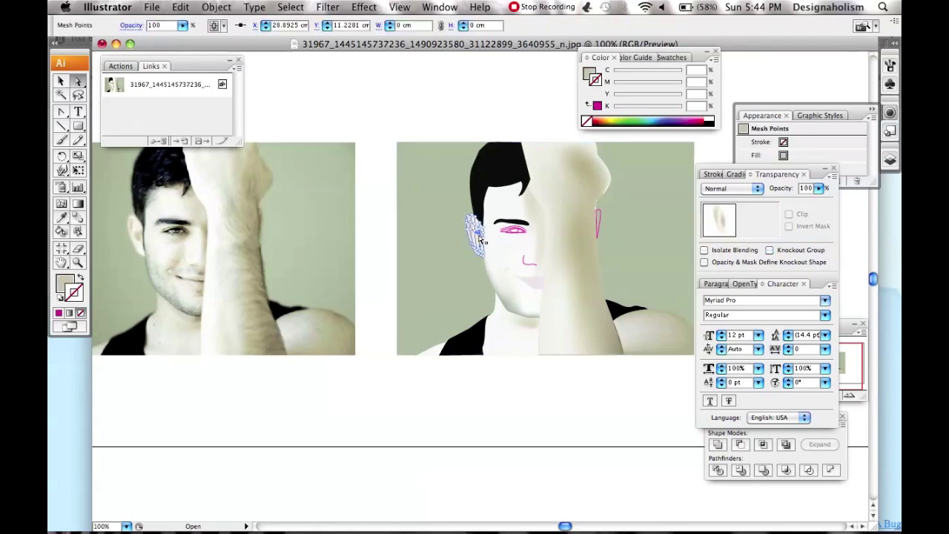
Select mesh points across the top and body of the ear for skin-tone shading
{"action": "key", "text": "ctrl+equal"}
{"action": "key", "text": "ctrl+equal"}
{"action": "key", "text": "ctrl+equal"}
{"action": "left_click", "coordinate": [368, 227]}
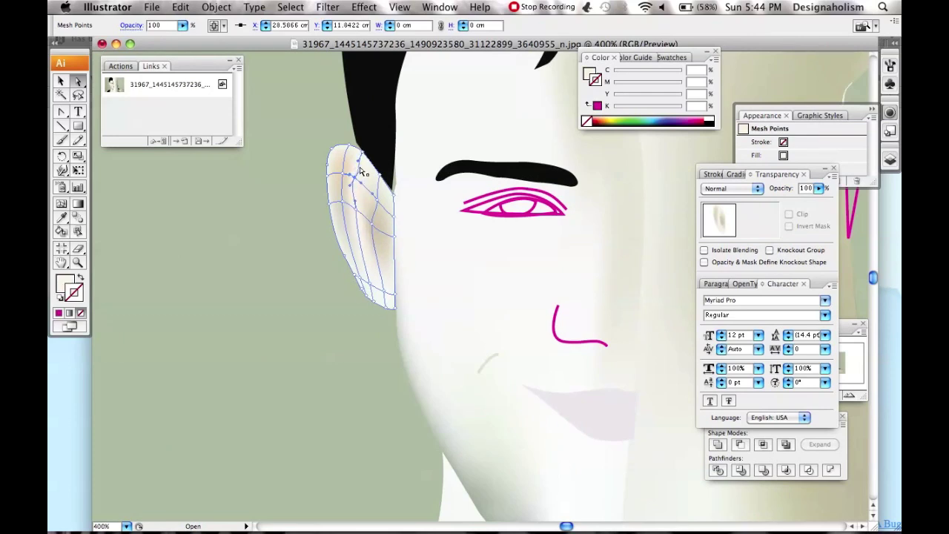
{"action": "left_click_drag", "start_coordinate": [319, 318], "coordinate": [430, 169]}
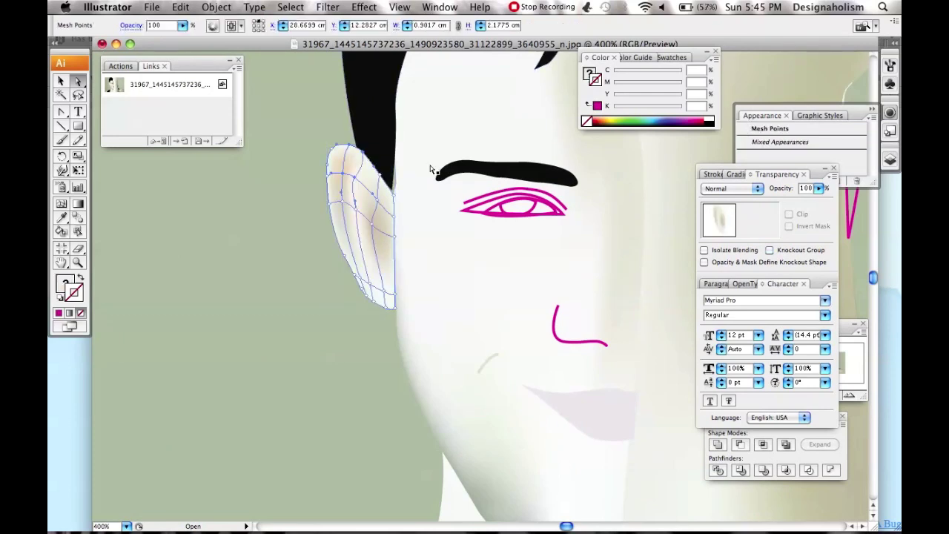
{"action": "left_click", "coordinate": [362, 164]}
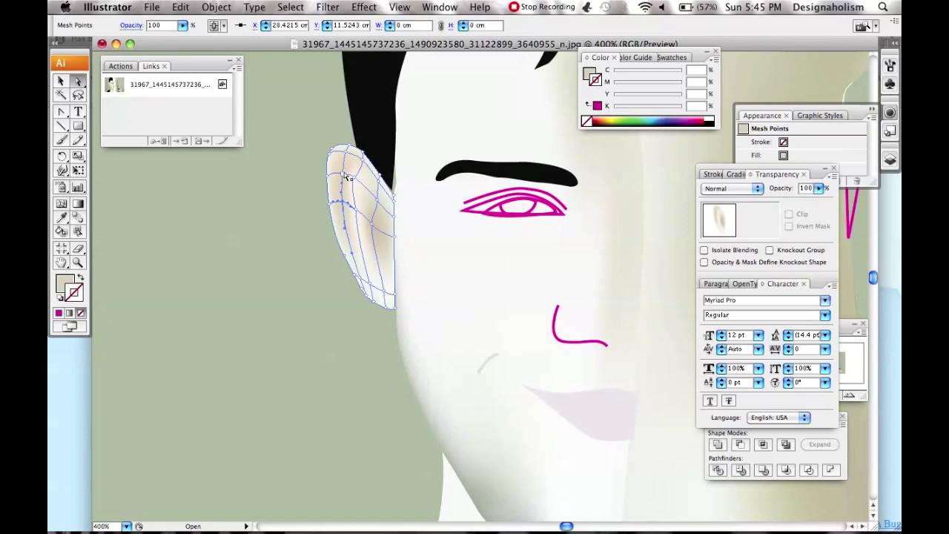
{"action": "key", "text": "ctrl+minus"}
{"action": "left_click", "coordinate": [483, 236]}
{"action": "left_click", "coordinate": [484, 238]}
Fill the sliver beside the arm with sampled skin colour and turn it into a gradient mesh
{"action": "key", "text": "ctrl+1"}
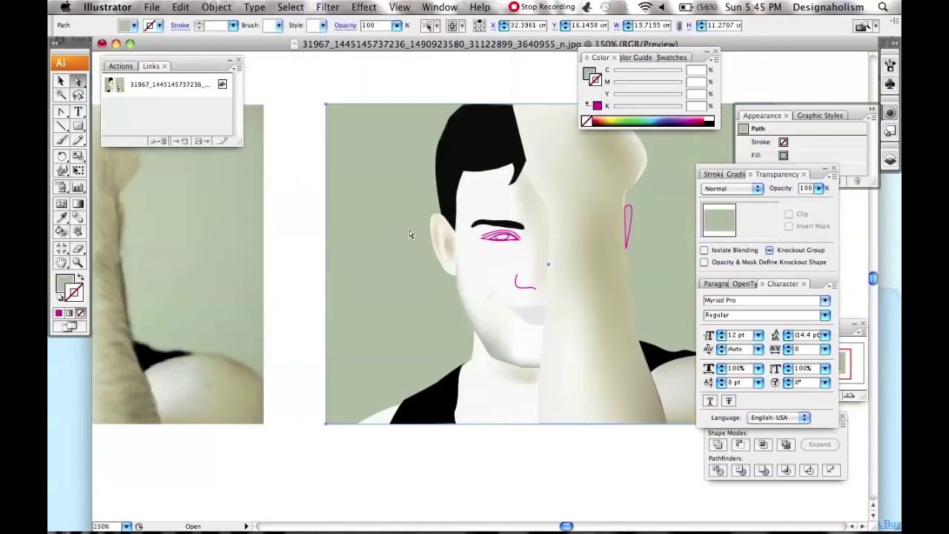
{"action": "left_click", "coordinate": [616, 240]}
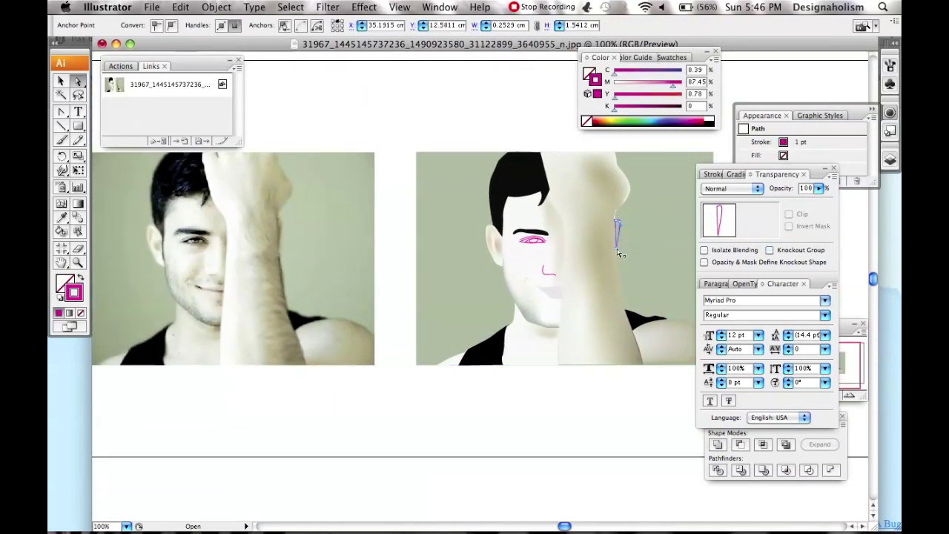
{"action": "left_click", "coordinate": [283, 216]}
{"action": "key", "text": "a"}
{"action": "key", "text": "ctrl+plus"}
{"action": "key", "text": "ctrl+plus"}
{"action": "key", "text": "ctrl+plus"}
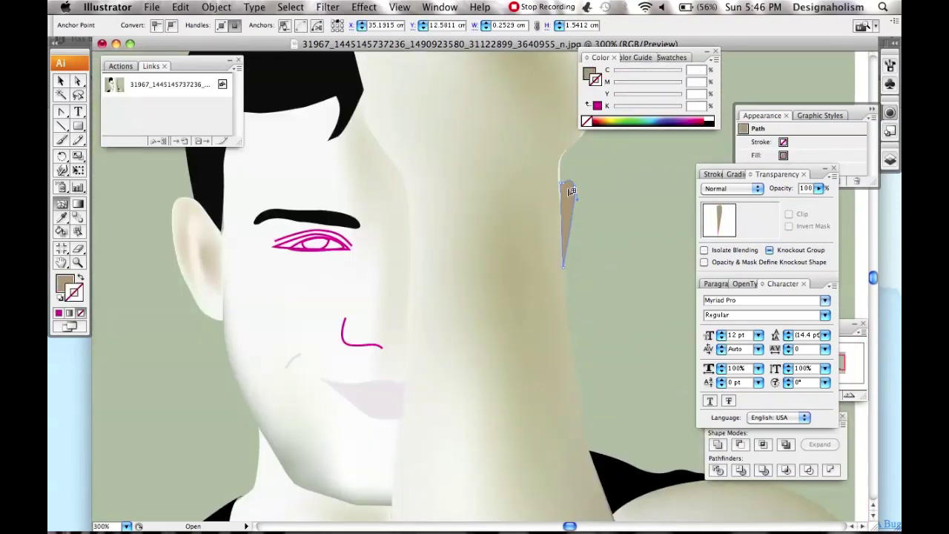
{"action": "left_click", "coordinate": [570, 191]}
{"action": "key", "text": "ctrl+1"}
{"action": "key", "text": "a"}
{"action": "left_click", "coordinate": [498, 211]}
Sample a darker skin tone onto the sliver's mesh points, then deselect it
{"action": "scroll", "coordinate": [498, 210], "scroll_direction": "up", "scroll_amount": 3}
{"action": "left_click", "coordinate": [489, 180]}
{"action": "key", "text": "a"}
{"action": "left_click", "coordinate": [493, 175]}
{"action": "left_click", "coordinate": [493, 189]}
{"action": "key", "text": "i"}
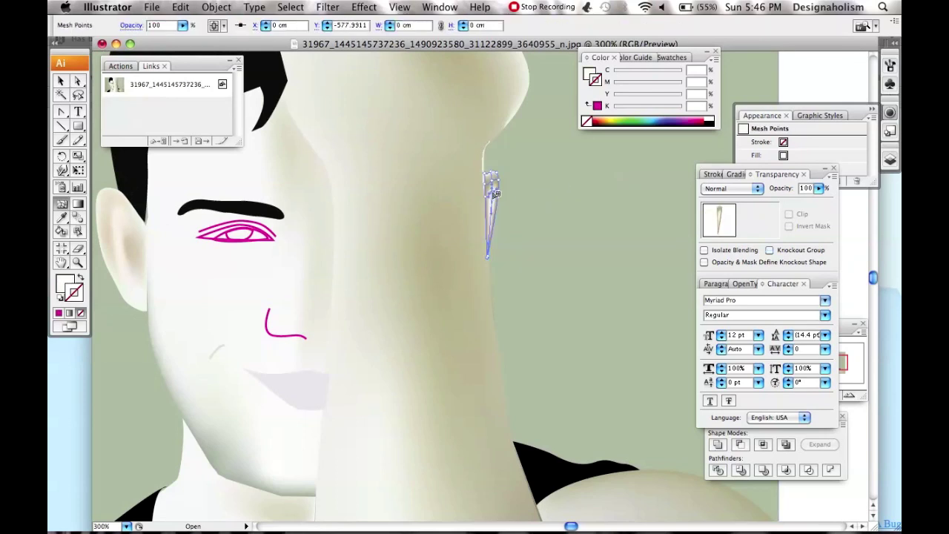
{"action": "key", "text": "ctrl+minus"}
{"action": "key", "text": "ctrl+minus"}
{"action": "key", "text": "ctrl+minus"}
{"action": "key", "text": "ctrl+plus"}
{"action": "key", "text": "ctrl+plus"}
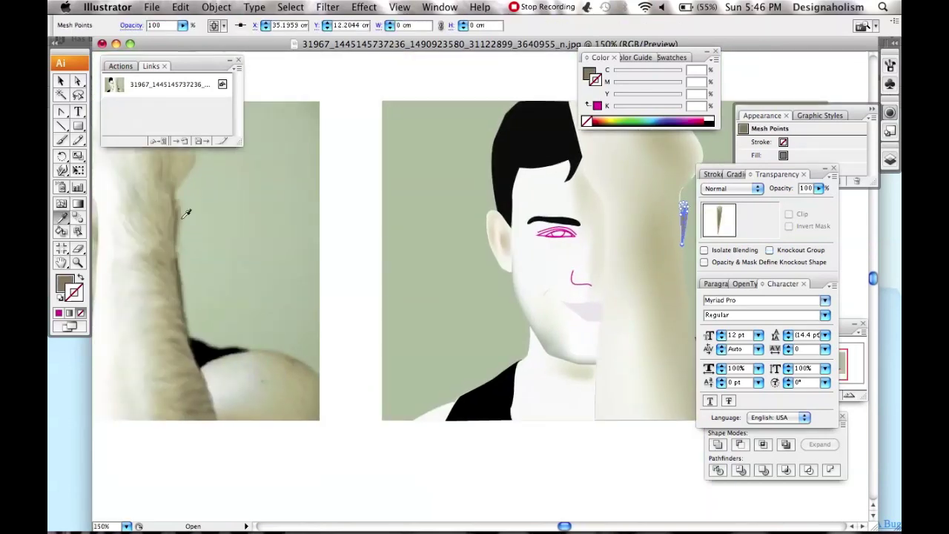
{"action": "key", "text": "a"}
{"action": "key", "text": "ctrl+plus"}
{"action": "key", "text": "ctrl+plus"}
{"action": "key", "text": "ctrl+shift+a"}
{"action": "key", "text": "ctrl+minus"}
{"action": "key", "text": "ctrl+minus"}
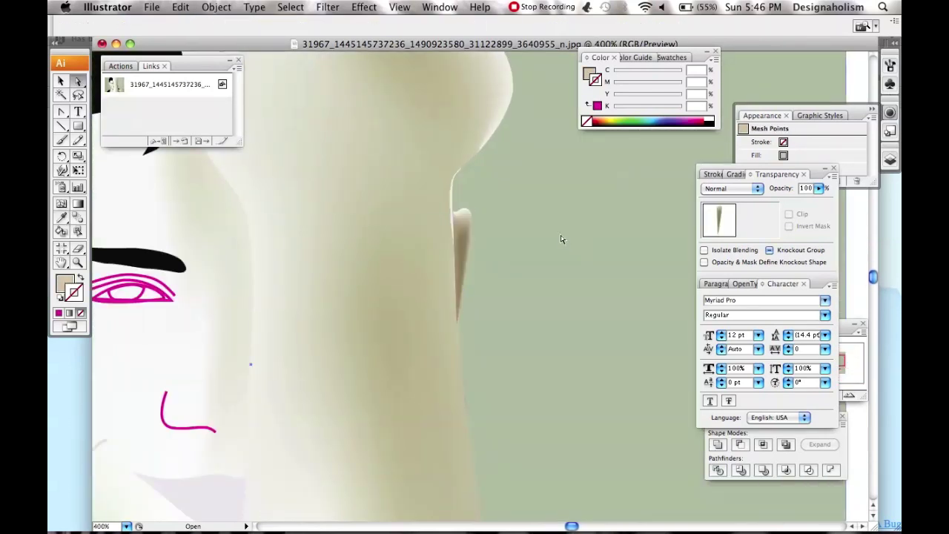
{"action": "key", "text": "ctrl+minus"}
{"action": "key", "text": "ctrl+minus"}
{"action": "key", "text": "i"}
{"action": "scroll", "coordinate": [370, 259], "scroll_direction": "left", "scroll_amount": 3}
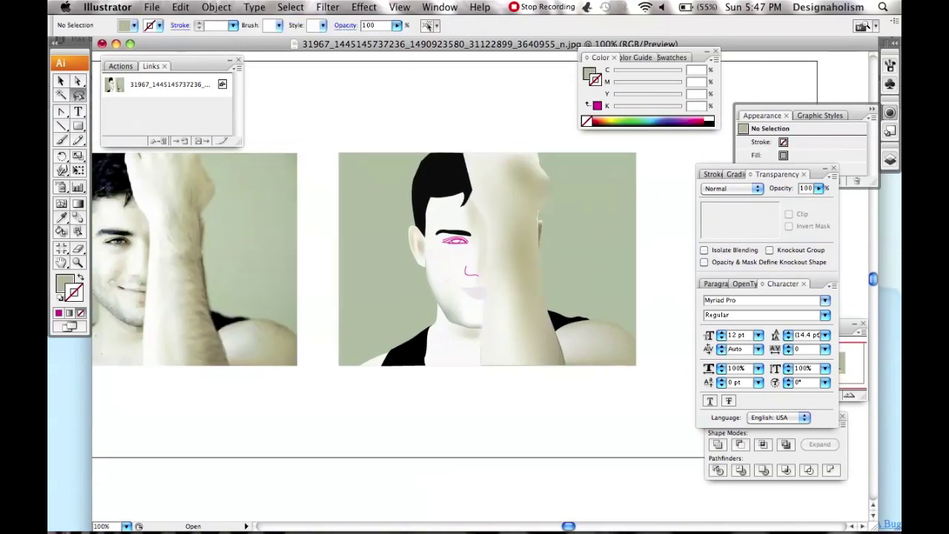
{"action": "key", "text": "a"}
{"action": "key", "text": "ctrl+plus"}
{"action": "key", "text": "ctrl+minus"}
{"action": "left_click", "coordinate": [583, 193]}
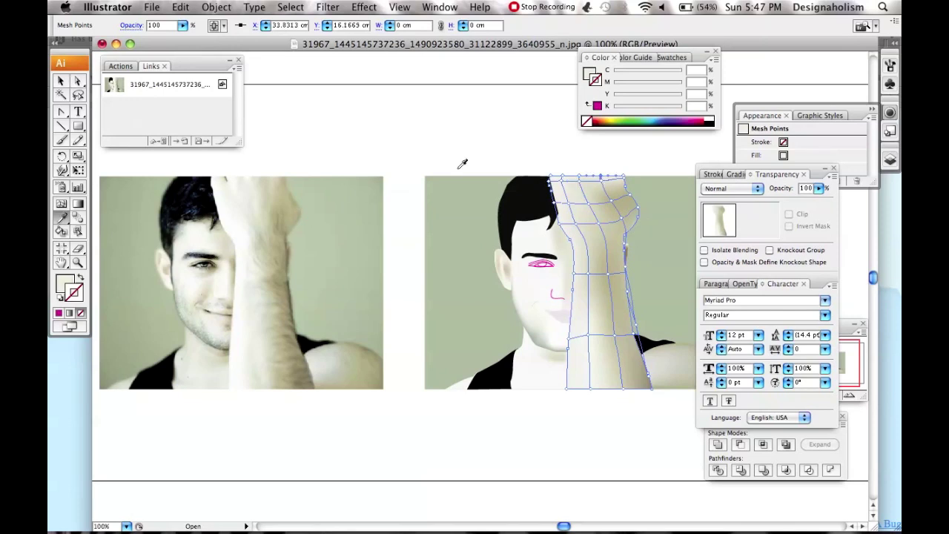
{"action": "left_click", "coordinate": [538, 148]}
{"action": "left_click", "coordinate": [594, 192]}
{"action": "left_click", "coordinate": [534, 151]}
{"action": "key", "text": "ctrl+plus"}
{"action": "key", "text": "ctrl+plus"}
{"action": "left_click", "coordinate": [487, 227]}
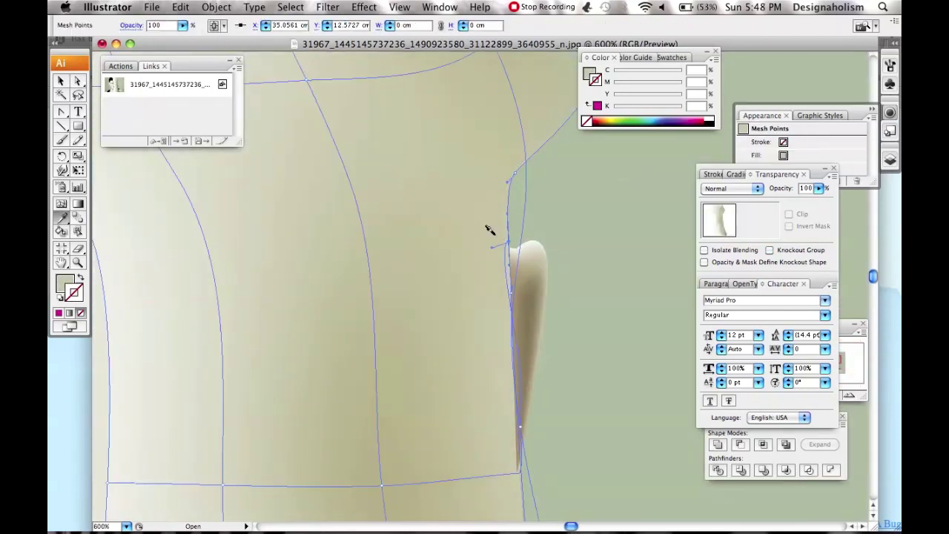
{"action": "key", "text": "ctrl+minus"}
{"action": "key", "text": "ctrl+minus"}
{"action": "left_click", "coordinate": [508, 264]}
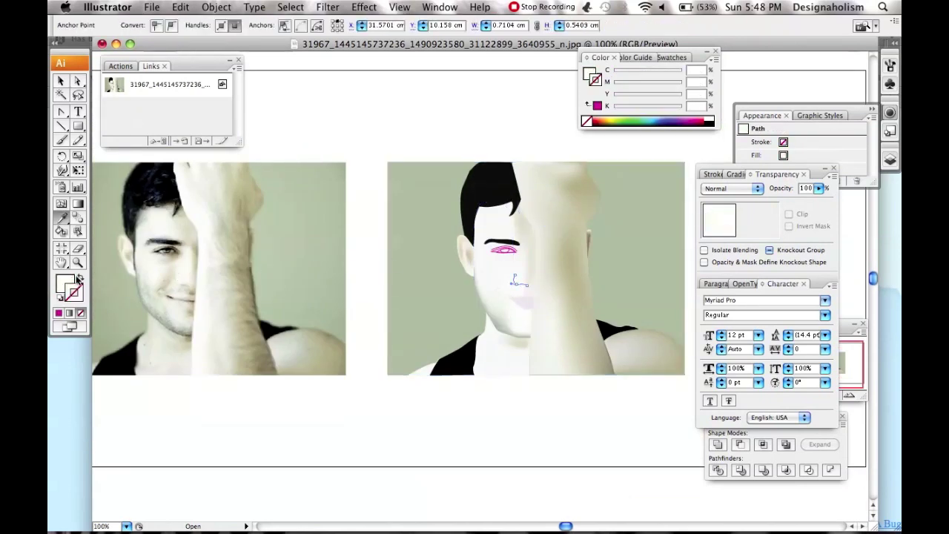
Give the nose line a pale skin tone and select the reference photo above the trace
{"action": "key", "text": "ctrl+plus"}
{"action": "left_click", "coordinate": [523, 273]}
{"action": "key", "text": "ctrl+shift+a"}
{"action": "key", "text": "ctrl+minus"}
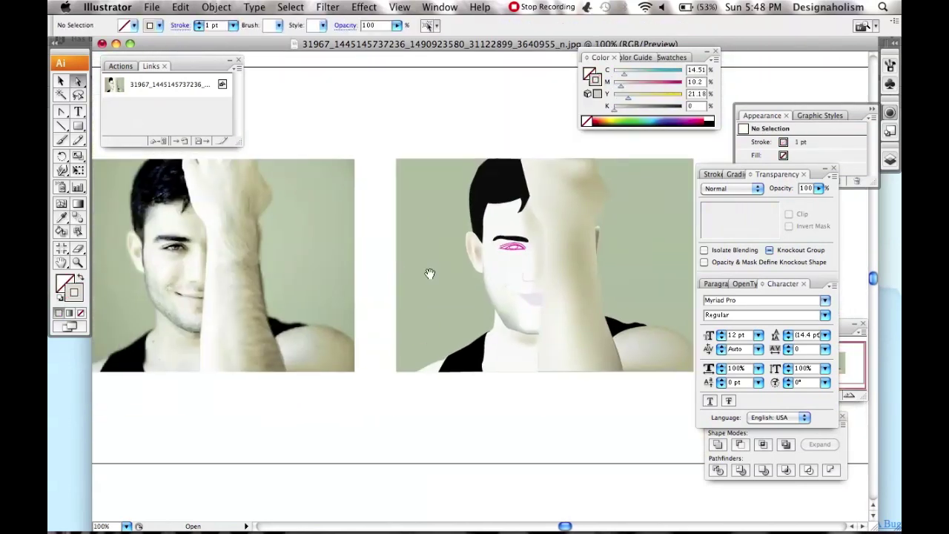
{"action": "key", "text": "ctrl+minus"}
{"action": "left_click", "coordinate": [321, 308]}
{"action": "key", "text": "ctrl+plus"}
{"action": "key", "text": "ctrl+plus"}
{"action": "key", "text": "a"}
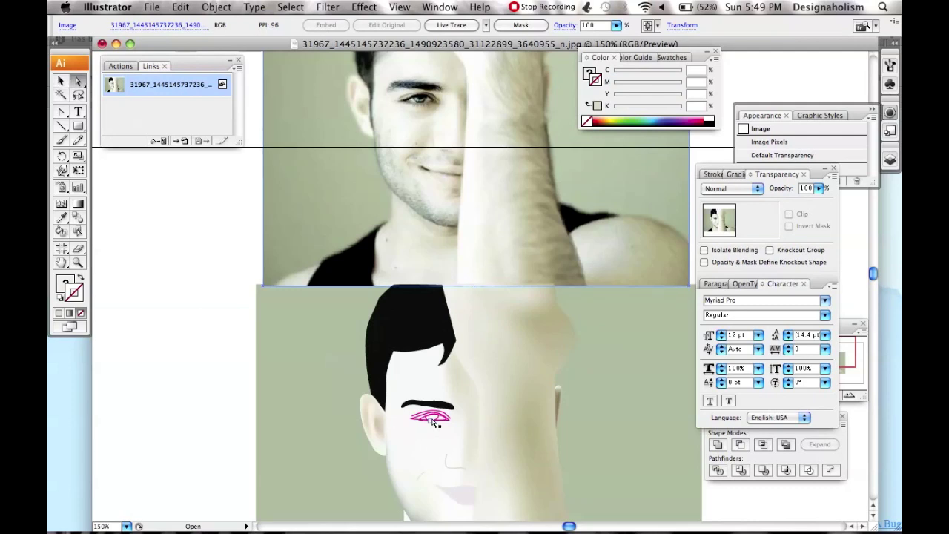
Fill the eye shape black
{"action": "left_click", "coordinate": [430, 416]}
{"action": "left_click", "coordinate": [388, 318]}
{"action": "key", "text": "ctrl+z"}
{"action": "left_click", "coordinate": [372, 380]}
{"action": "key", "text": "ctrl+shift+a"}
{"action": "key", "text": "a"}
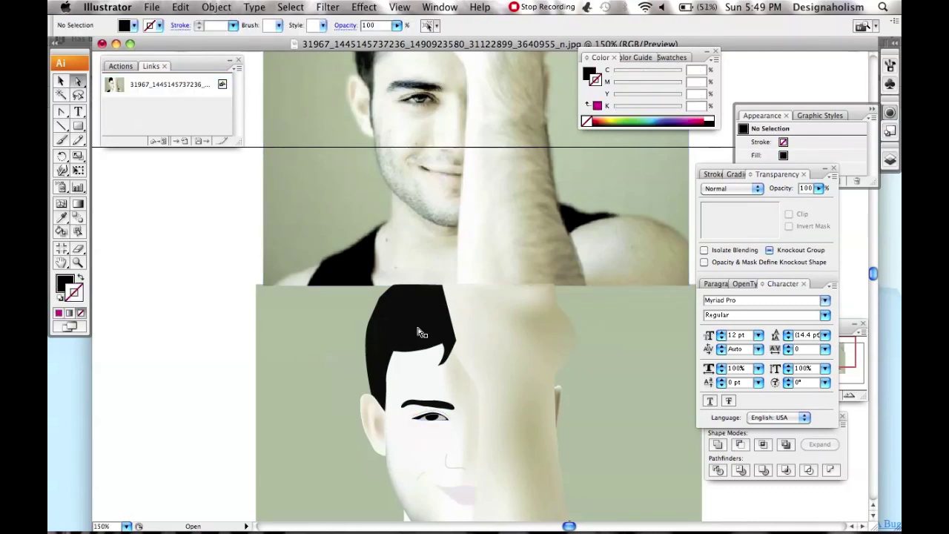
Turn the iris into a gradient mesh shaded with grey-blue tones sampled from the photo
{"action": "key", "text": "u"}
{"action": "key", "text": "ctrl+plus"}
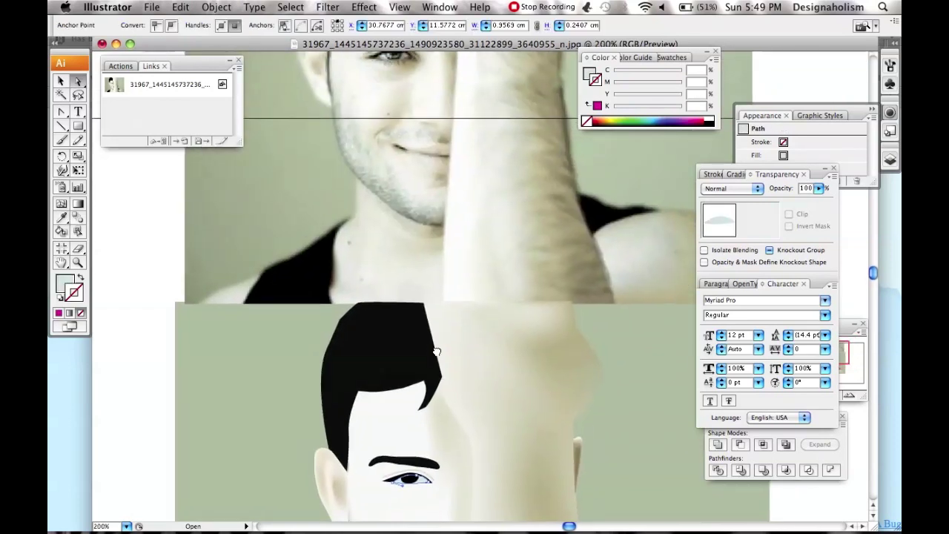
{"action": "left_click", "coordinate": [404, 482]}
{"action": "key", "text": "ctrl+plus"}
{"action": "key", "text": "ctrl+plus"}
{"action": "key", "text": "ctrl+plus"}
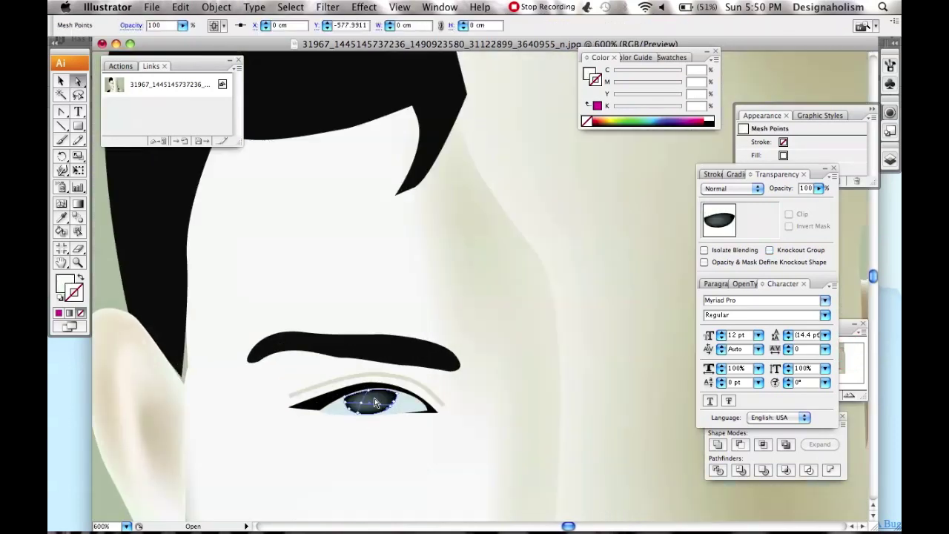
{"action": "key", "text": "ctrl+minus"}
{"action": "key", "text": "ctrl+minus"}
{"action": "key", "text": "ctrl+minus"}
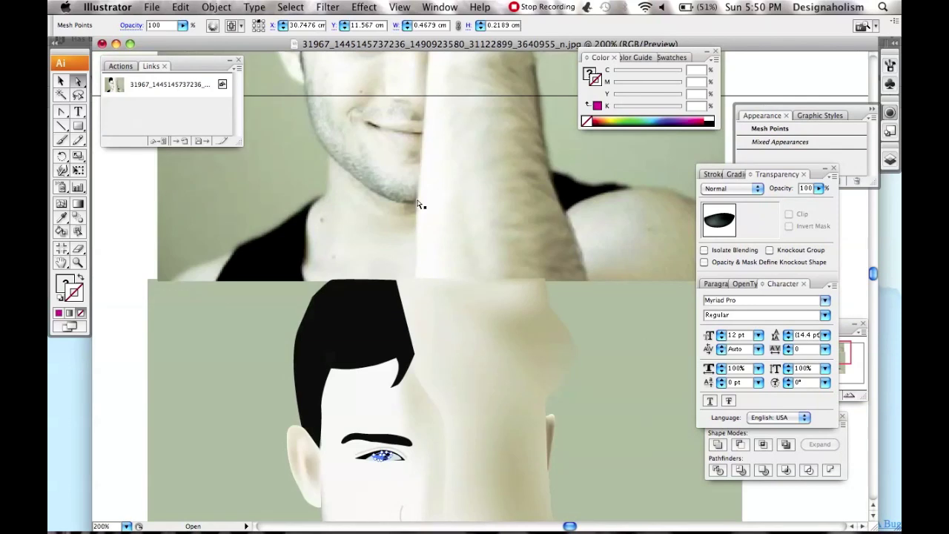
{"action": "left_click", "coordinate": [393, 408]}
{"action": "key", "text": "ctrl+plus"}
{"action": "key", "text": "ctrl+plus"}
{"action": "key", "text": "ctrl+plus"}
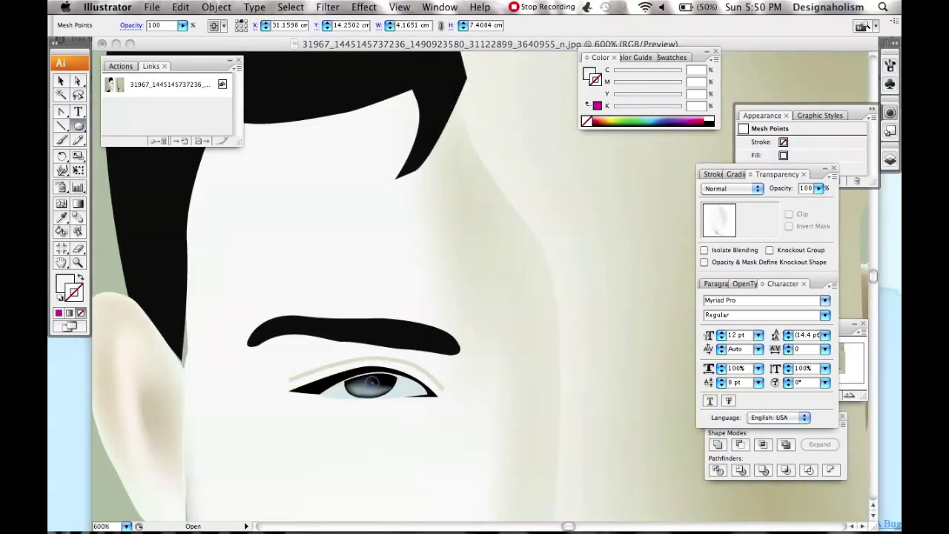
{"action": "left_click", "coordinate": [371, 337]}
{"action": "key", "text": "ctrl+minus"}
{"action": "key", "text": "ctrl+minus"}
{"action": "key", "text": "ctrl+minus"}
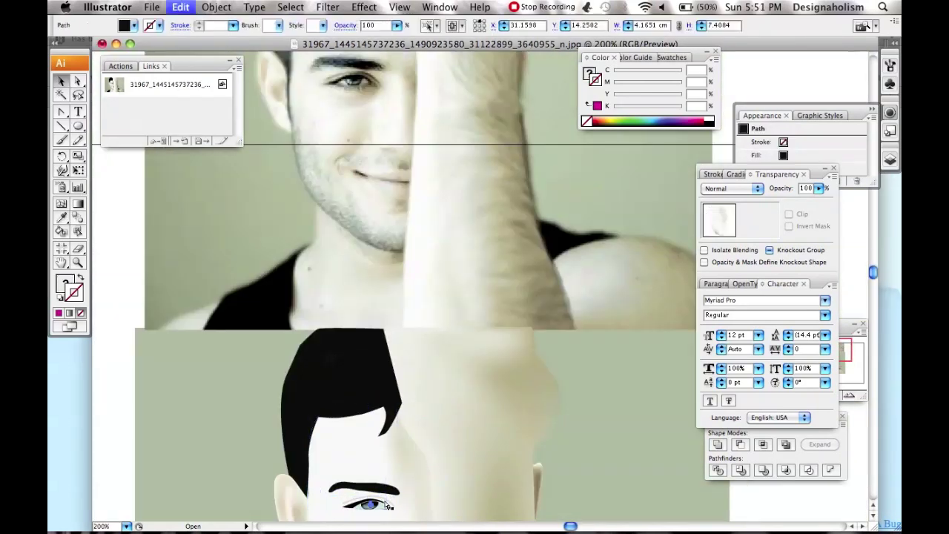
{"action": "left_click", "coordinate": [364, 448]}
{"action": "key", "text": "ctrl+plus"}
{"action": "key", "text": "ctrl+plus"}
{"action": "key", "text": "ctrl+plus"}
{"action": "key", "text": "ctrl+minus"}
{"action": "key", "text": "ctrl+minus"}
{"action": "key", "text": "ctrl+minus"}
{"action": "key", "text": "ctrl+minus"}
{"action": "key", "text": "ctrl+minus"}
{"action": "key", "text": "ctrl+shift+a"}
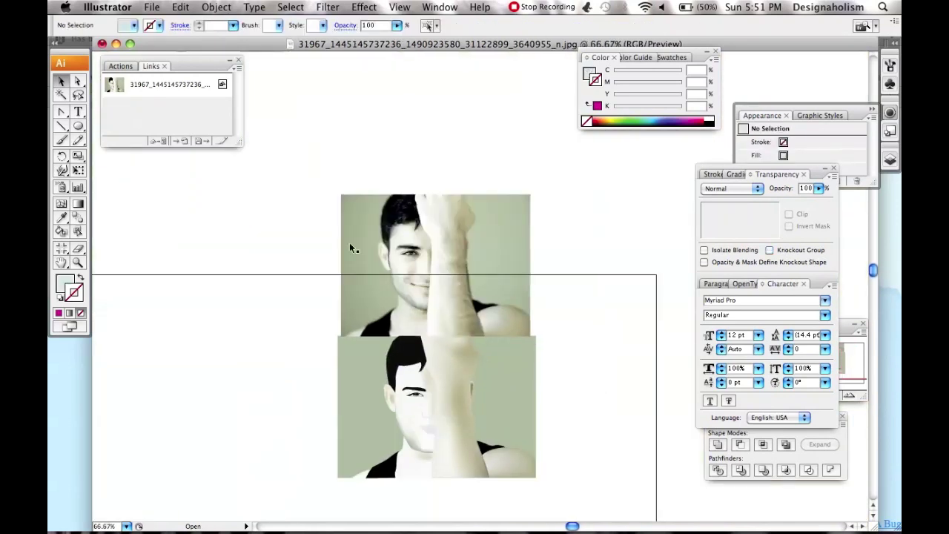
Select the lower traced artwork and zoom in to 150 percent
{"action": "scroll", "coordinate": [349, 352], "scroll_direction": "down", "scroll_amount": 2}
{"action": "scroll", "coordinate": [349, 352], "scroll_direction": "right", "scroll_amount": 2}
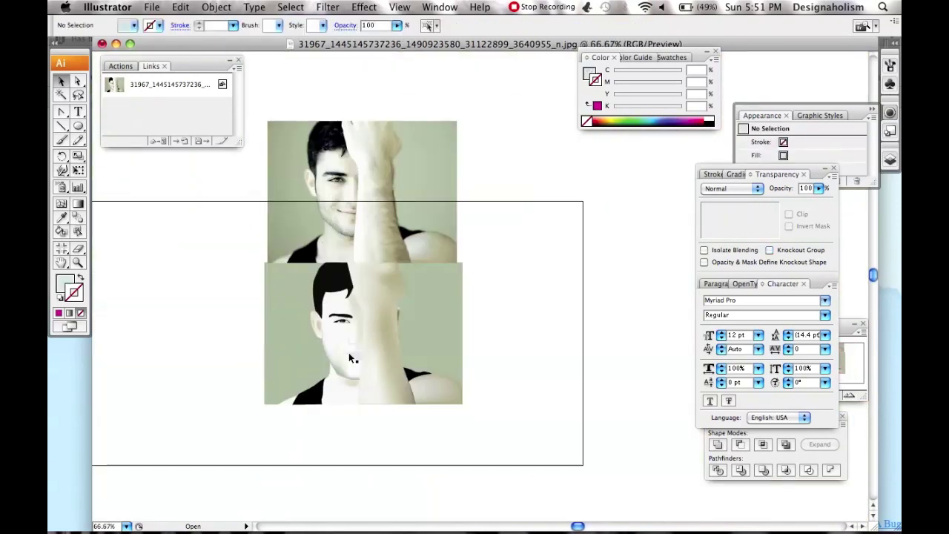
{"action": "left_click", "coordinate": [350, 335]}
{"action": "key", "text": "u"}
{"action": "key", "text": "ctrl+shift+a"}
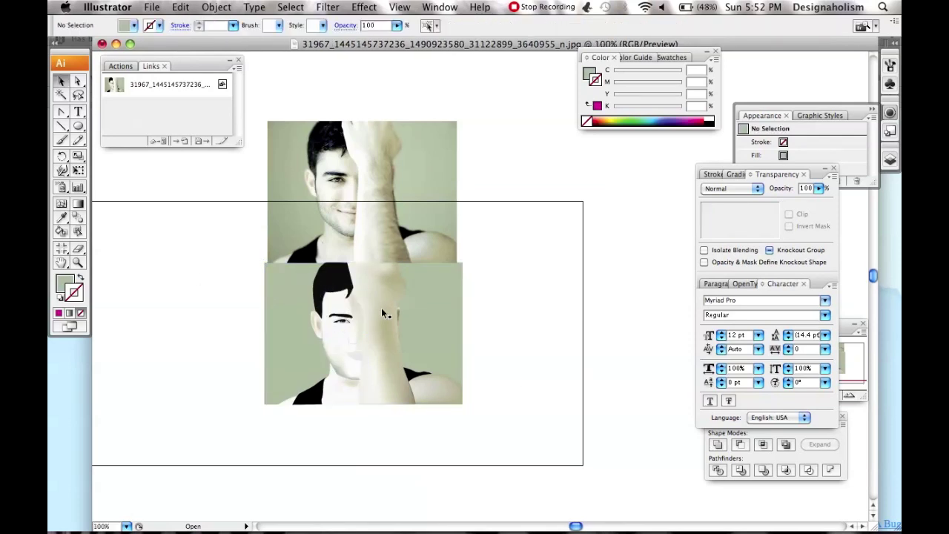
{"action": "key", "text": "ctrl+plus"}
{"action": "key", "text": "ctrl+plus"}
Shift the cheek points of the face's gradient mesh to the right
{"action": "scroll", "coordinate": [376, 405], "scroll_direction": "down", "scroll_amount": 1}
{"action": "left_click", "coordinate": [374, 438]}
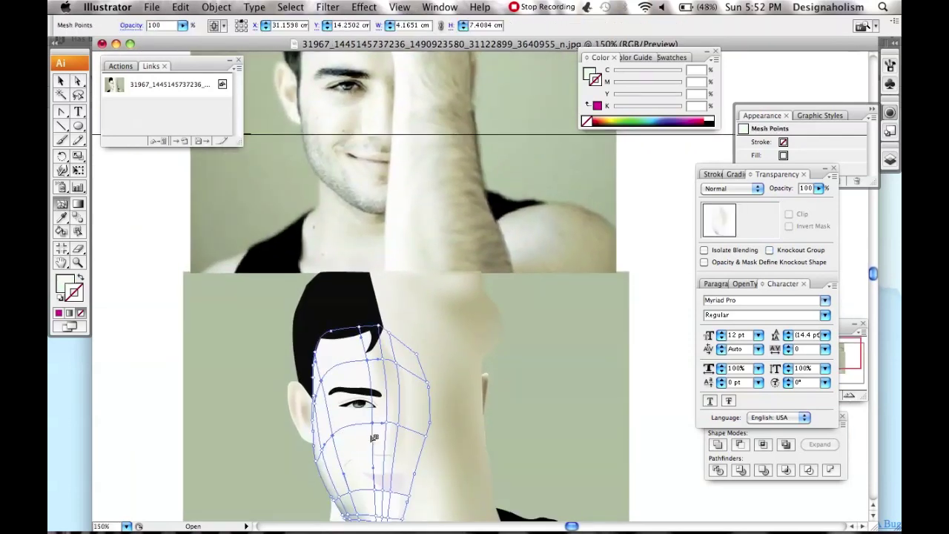
{"action": "scroll", "coordinate": [252, 356], "scroll_direction": "down", "scroll_amount": 2}
{"action": "left_click", "coordinate": [369, 378]}
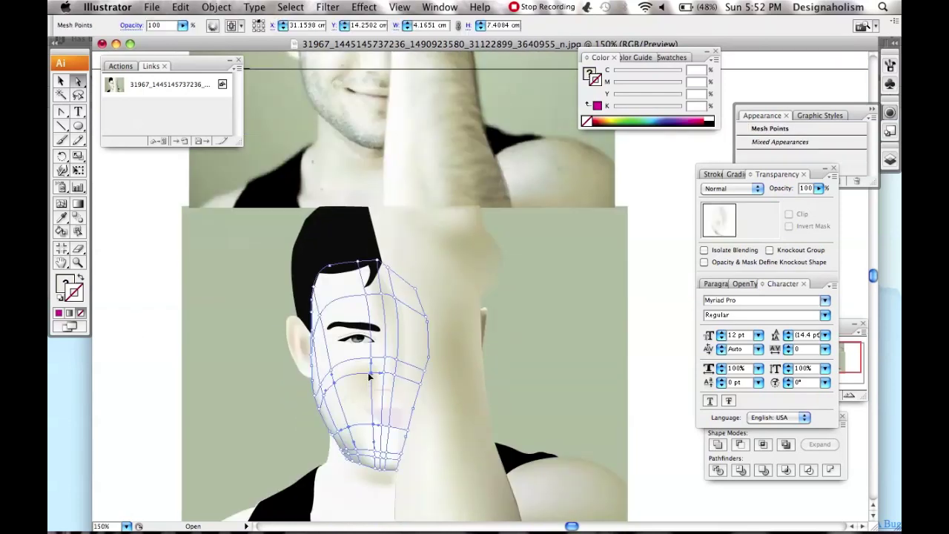
{"action": "left_click", "coordinate": [228, 372]}
{"action": "scroll", "coordinate": [296, 386], "scroll_direction": "up", "scroll_amount": 1}
{"action": "left_click", "coordinate": [351, 396]}
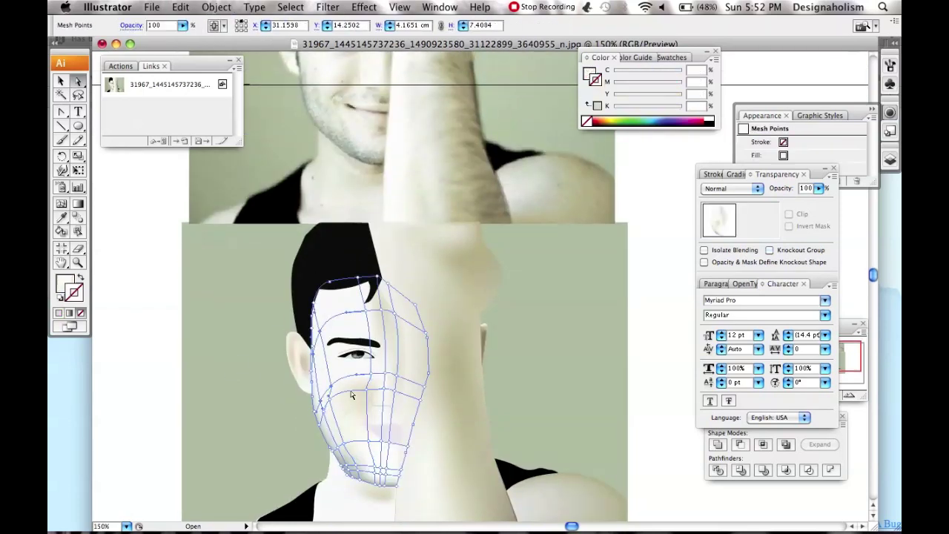
{"action": "left_click_drag", "start_coordinate": [376, 369], "coordinate": [393, 379]}
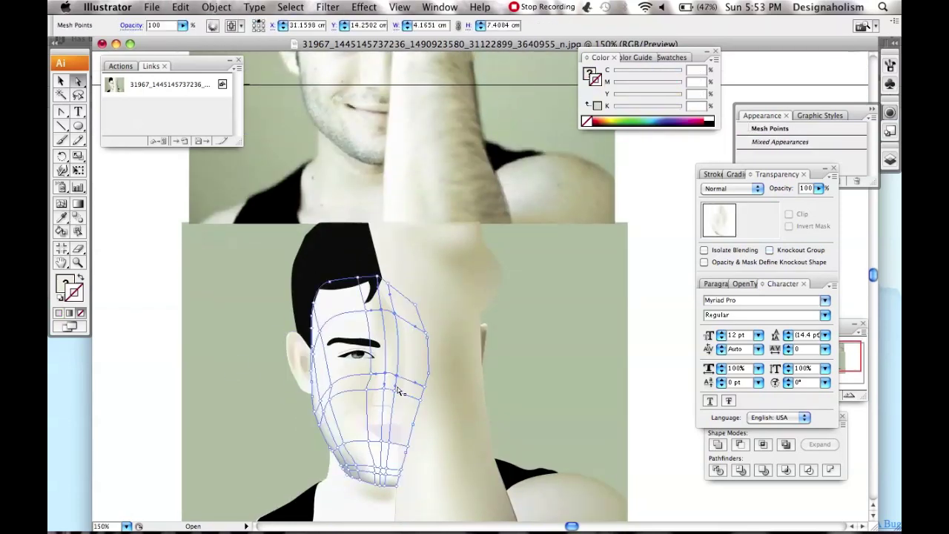
Select the small lip mesh with the Mesh tool
{"action": "key", "text": "a"}
{"action": "key", "text": "u"}
{"action": "left_click", "coordinate": [395, 437]}
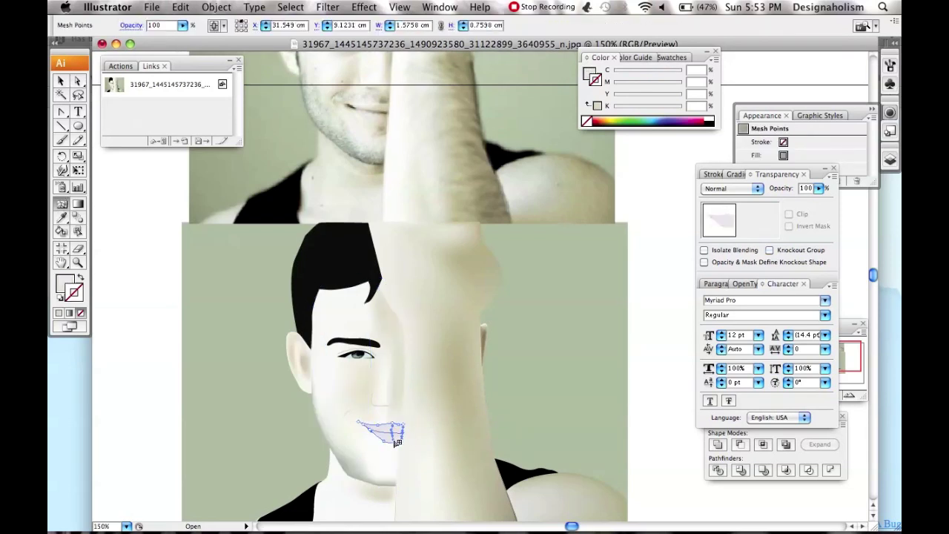
Zoom on the mouth and select several points on the face mesh
{"action": "scroll", "coordinate": [397, 443], "scroll_direction": "up", "scroll_amount": 2}
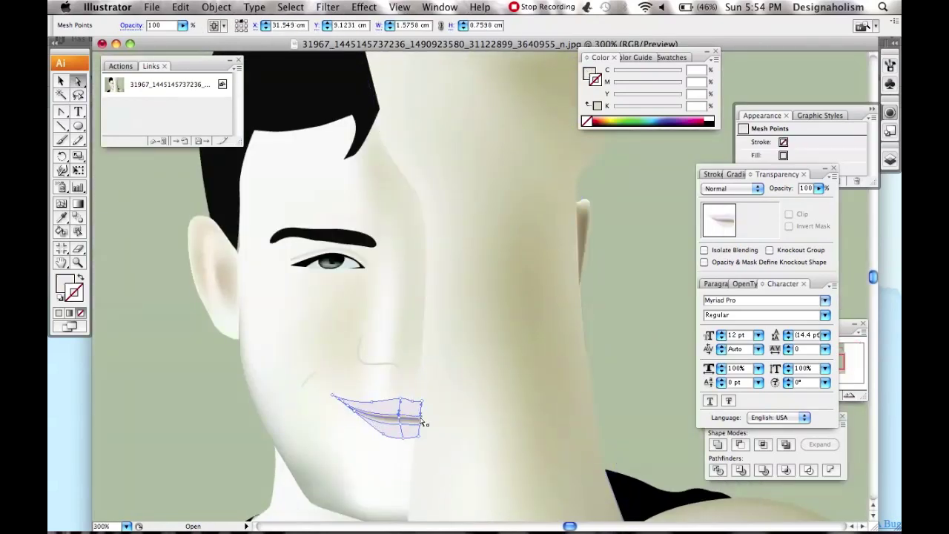
{"action": "scroll", "coordinate": [420, 428], "scroll_direction": "down", "scroll_amount": 2}
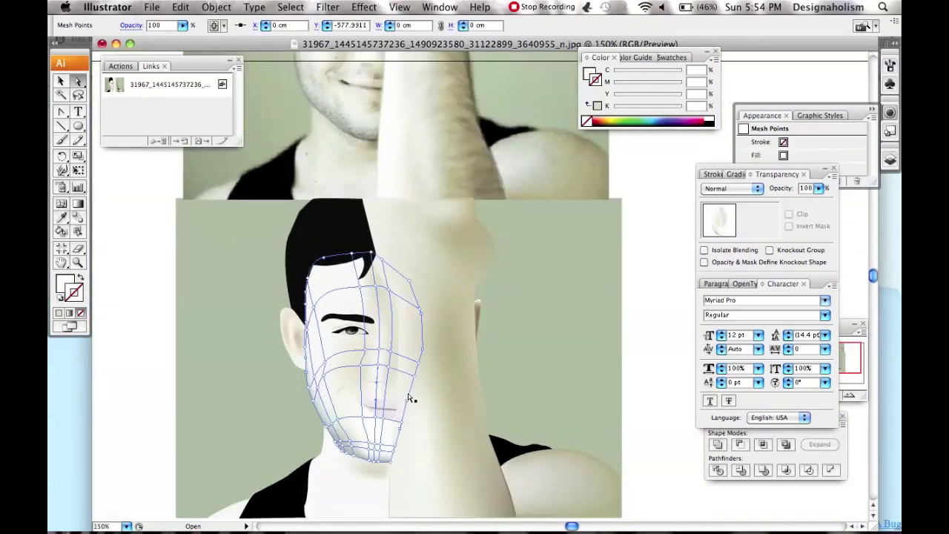
{"action": "left_click", "coordinate": [369, 398]}
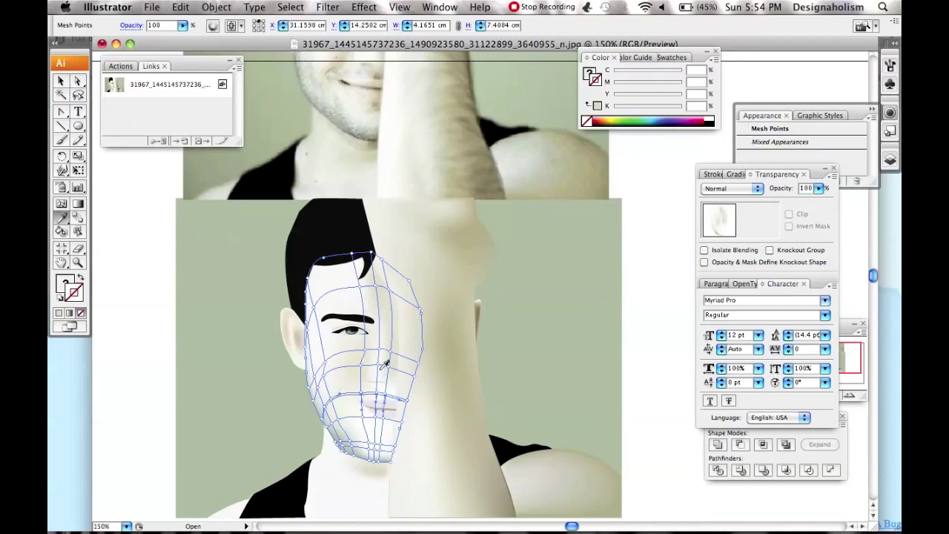
{"action": "scroll", "coordinate": [374, 415], "scroll_direction": "up", "scroll_amount": 2}
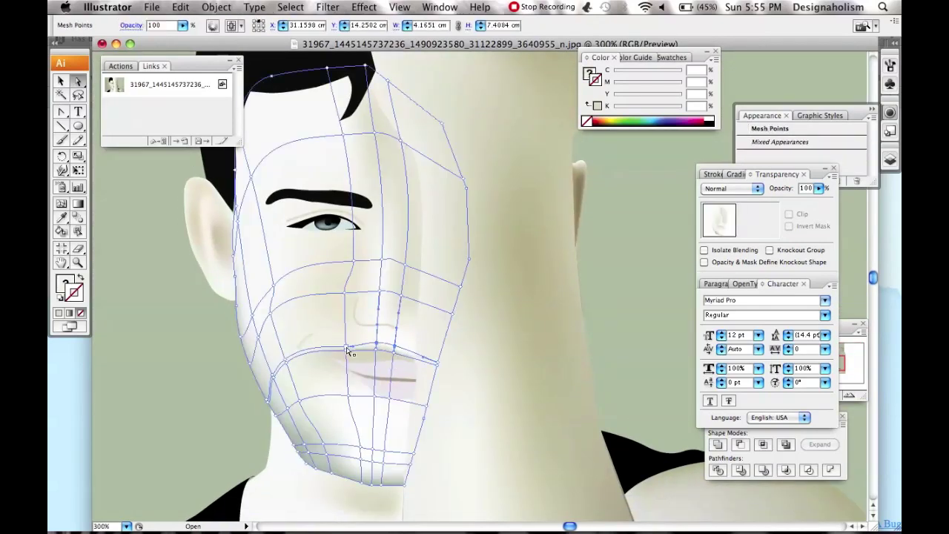
{"action": "scroll", "coordinate": [348, 352], "scroll_direction": "down", "scroll_amount": 2}
{"action": "key", "text": "u"}
{"action": "key", "text": "a"}
Select two mesh points beside the mouth and give them colours sampled from the photo
{"action": "left_click", "coordinate": [366, 398]}
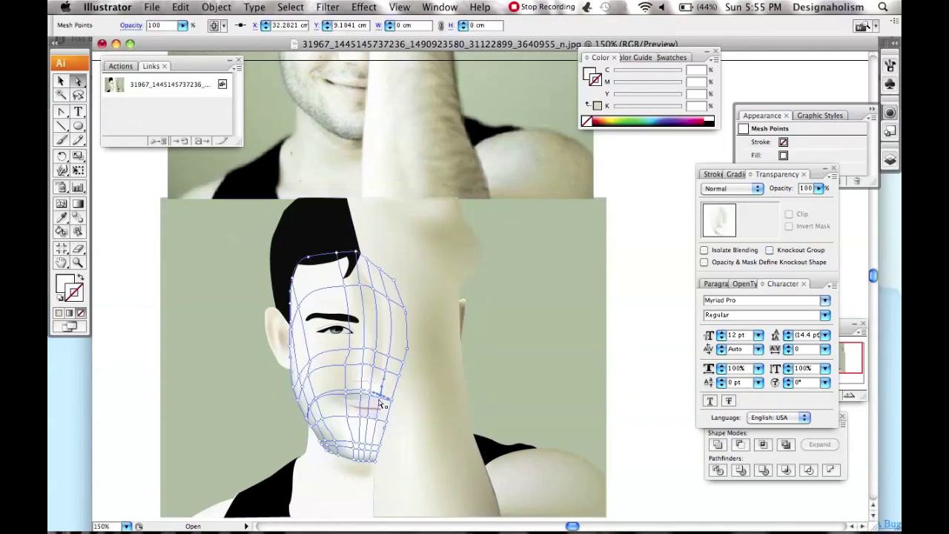
{"action": "key", "text": "a"}
{"action": "left_click", "coordinate": [380, 399]}
{"action": "key", "text": "i"}
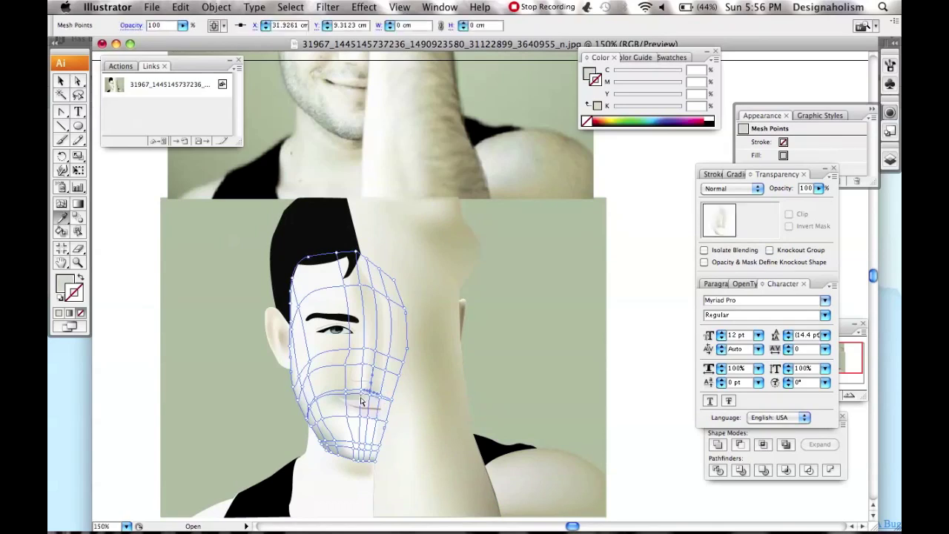
{"action": "scroll", "coordinate": [361, 400], "scroll_direction": "up", "scroll_amount": 2}
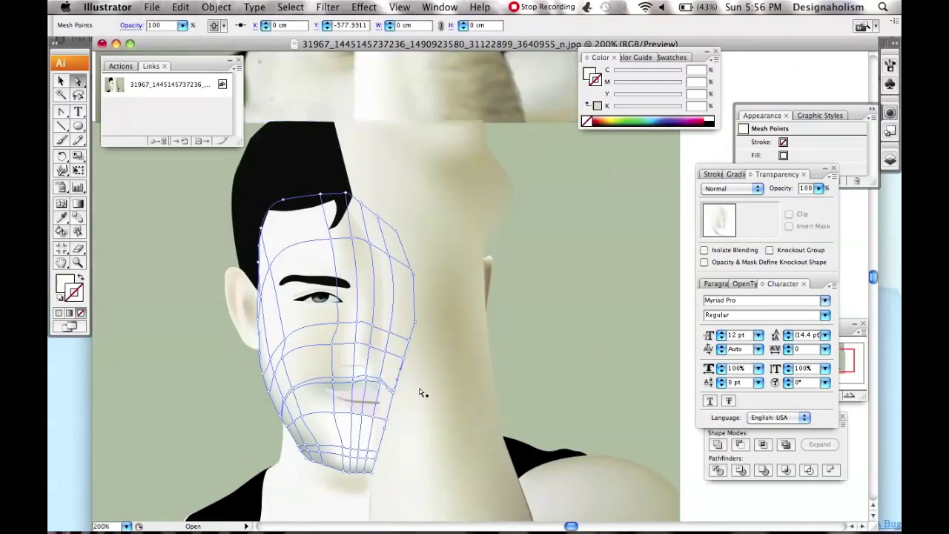
{"action": "scroll", "coordinate": [419, 393], "scroll_direction": "down", "scroll_amount": 2}
{"action": "key", "text": "u"}
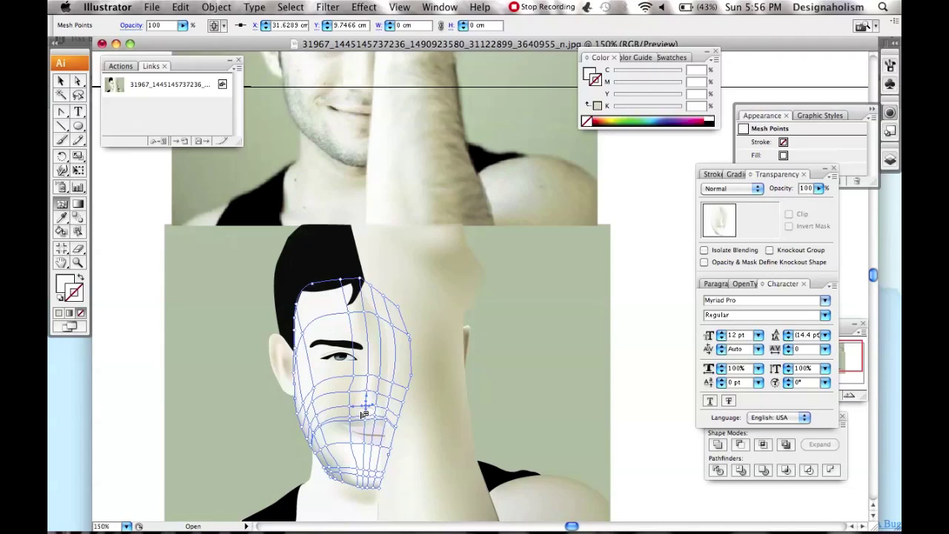
Reselect the face mesh and pick a point near the cheek with the Mesh tool
{"action": "scroll", "coordinate": [378, 393], "scroll_direction": "down", "scroll_amount": 1}
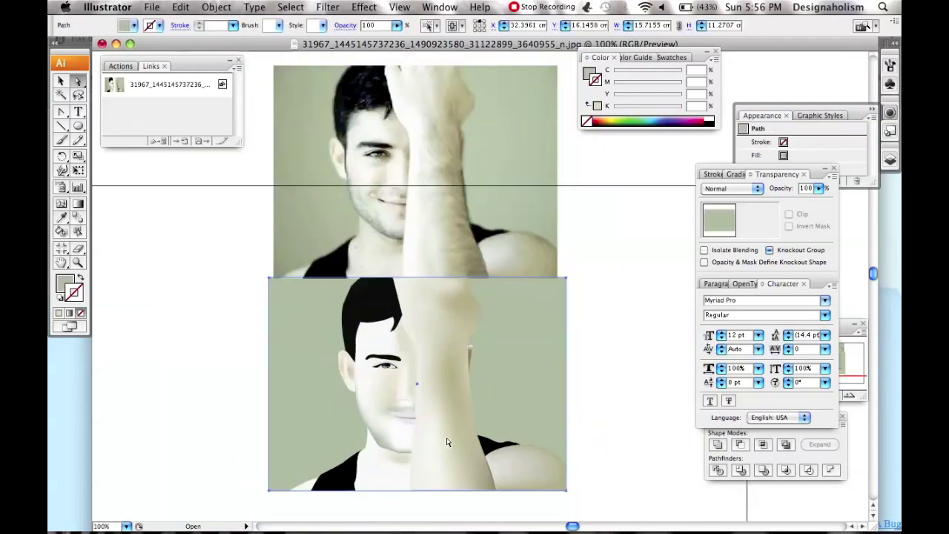
{"action": "key", "text": "a"}
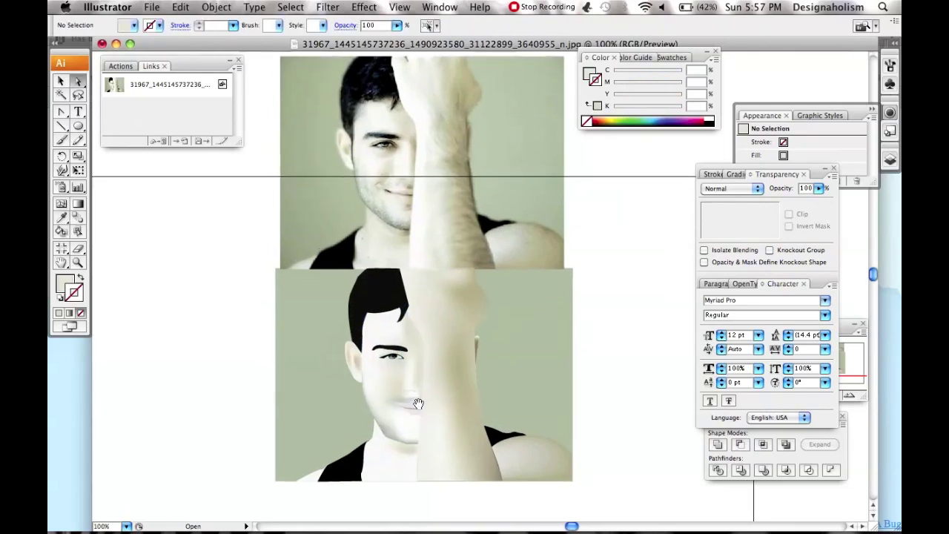
{"action": "left_click", "coordinate": [488, 384]}
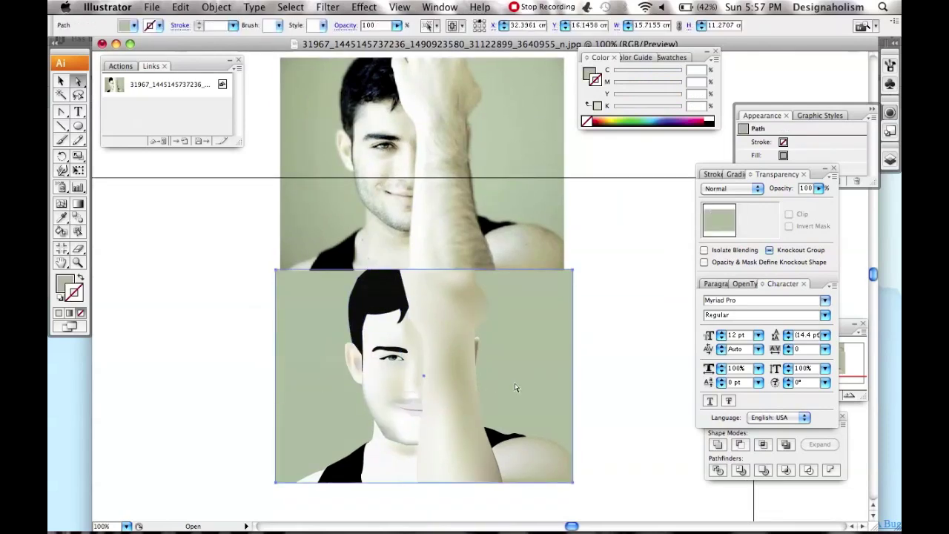
{"action": "scroll", "coordinate": [397, 397], "scroll_direction": "up", "scroll_amount": 1}
{"action": "left_click", "coordinate": [401, 393]}
{"action": "key", "text": "u"}
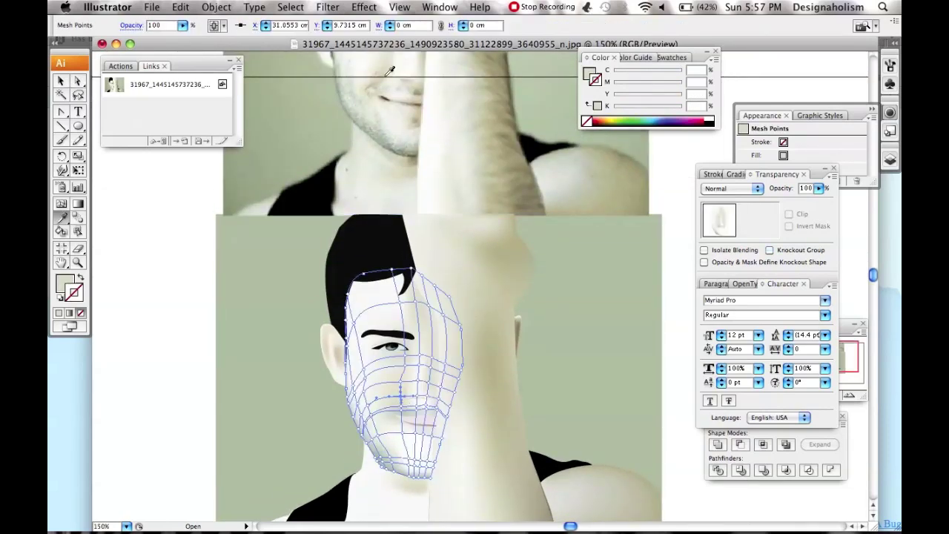
{"action": "key", "text": "u"}
{"action": "left_click", "coordinate": [408, 408]}
Hide and show the mesh grid repeatedly to preview cheek shading, then select the nose stroke
{"action": "key", "text": "ctrl+z"}
{"action": "key", "text": "ctrl+shift+z"}
{"action": "key", "text": "ctrl+z"}
{"action": "key", "text": "ctrl+shift+z"}
{"action": "key", "text": "ctrl+z"}
{"action": "scroll", "coordinate": [397, 397], "scroll_direction": "up", "scroll_amount": 1}
{"action": "key", "text": "ctrl+shift+z"}
{"action": "key", "text": "a"}
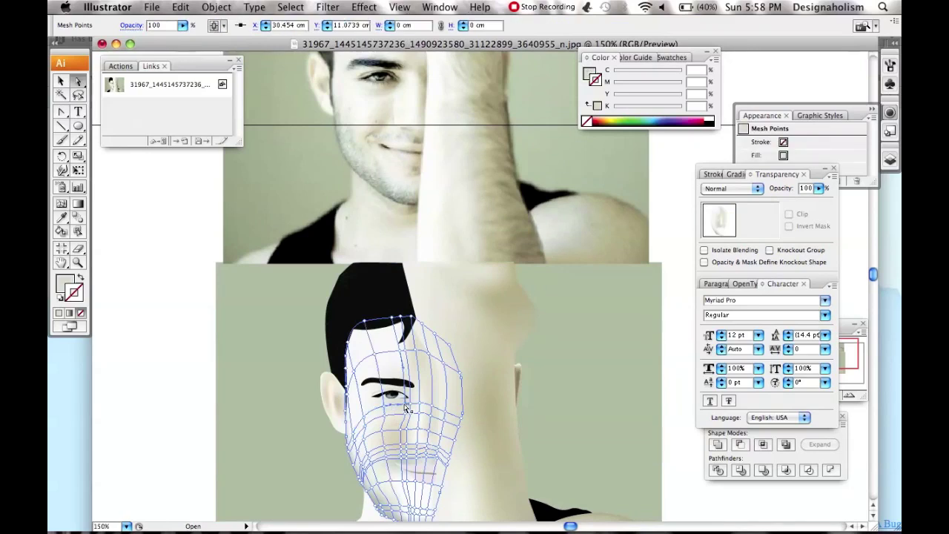
{"action": "key", "text": "ctrl+z"}
{"action": "key", "text": "ctrl+shift+z"}
{"action": "key", "text": "ctrl+z"}
{"action": "key", "text": "ctrl+shift+z"}
{"action": "left_click", "coordinate": [413, 447]}
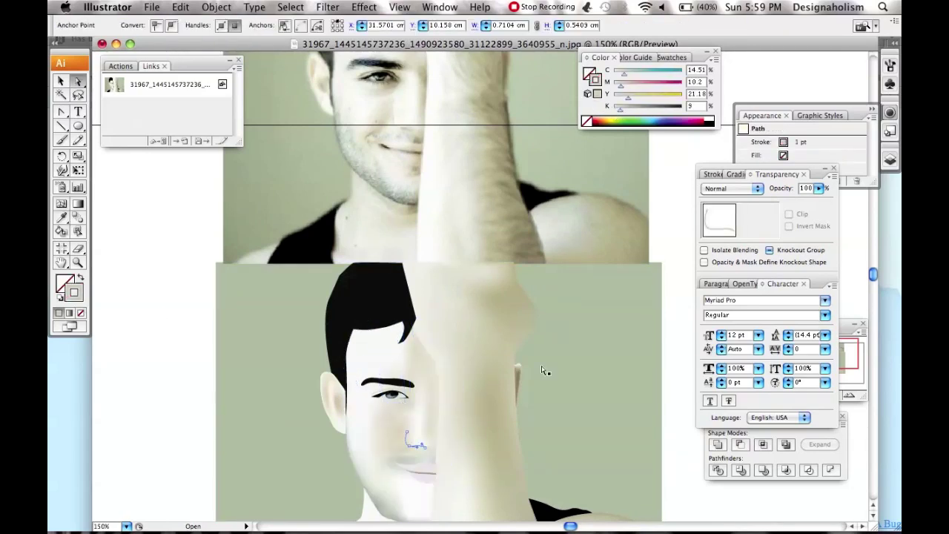
Zoom in, select the face mesh and sample a skin colour from the photo near the eye
{"action": "key", "text": "ctrl+1"}
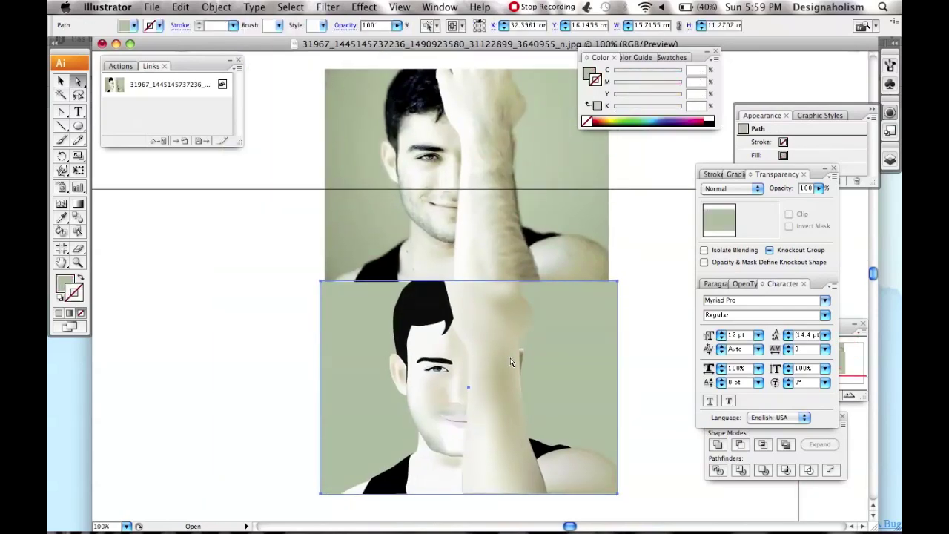
{"action": "left_click", "coordinate": [472, 496]}
{"action": "key", "text": "a"}
{"action": "key", "text": "ctrl+z"}
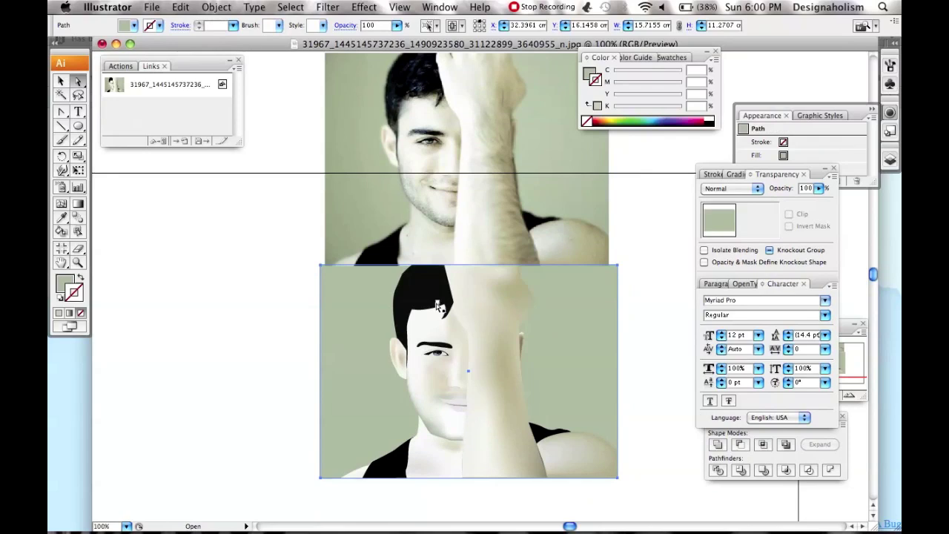
{"action": "key", "text": "ctrl+="}
{"action": "left_click", "coordinate": [407, 390]}
{"action": "key", "text": "i"}
{"action": "left_click", "coordinate": [428, 77]}
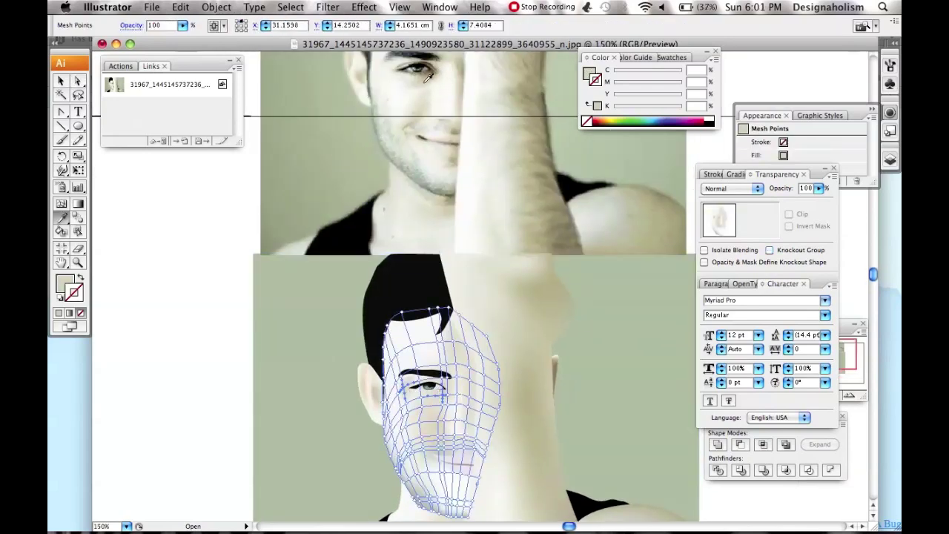
Sample darker skin tones into the face mesh, then select the eye shape and iris mesh
{"action": "left_click", "coordinate": [436, 387]}
{"action": "left_click", "coordinate": [401, 398]}
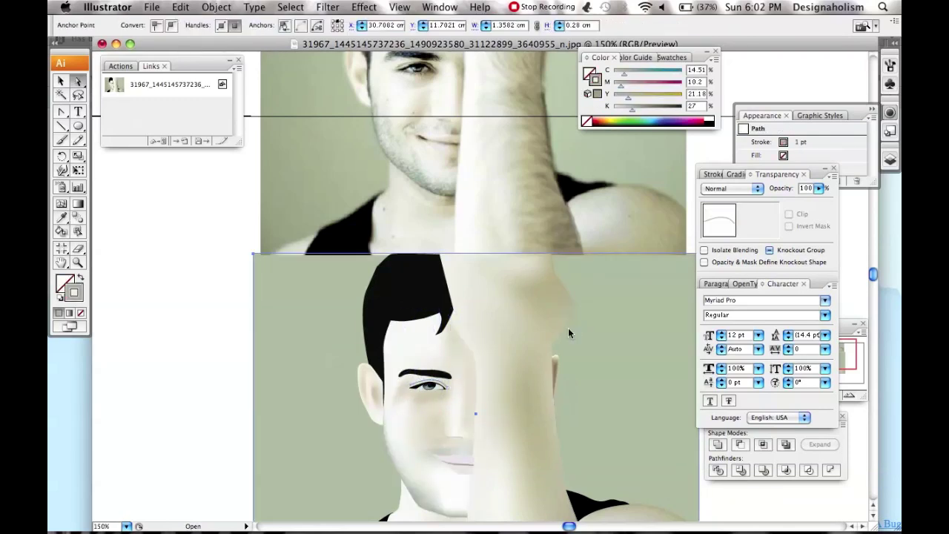
{"action": "left_click", "coordinate": [398, 401]}
{"action": "left_click", "coordinate": [398, 401]}
{"action": "left_click", "coordinate": [414, 382]}
{"action": "left_click", "coordinate": [417, 386]}
{"action": "scroll", "coordinate": [416, 387], "scroll_direction": "up", "scroll_amount": 3}
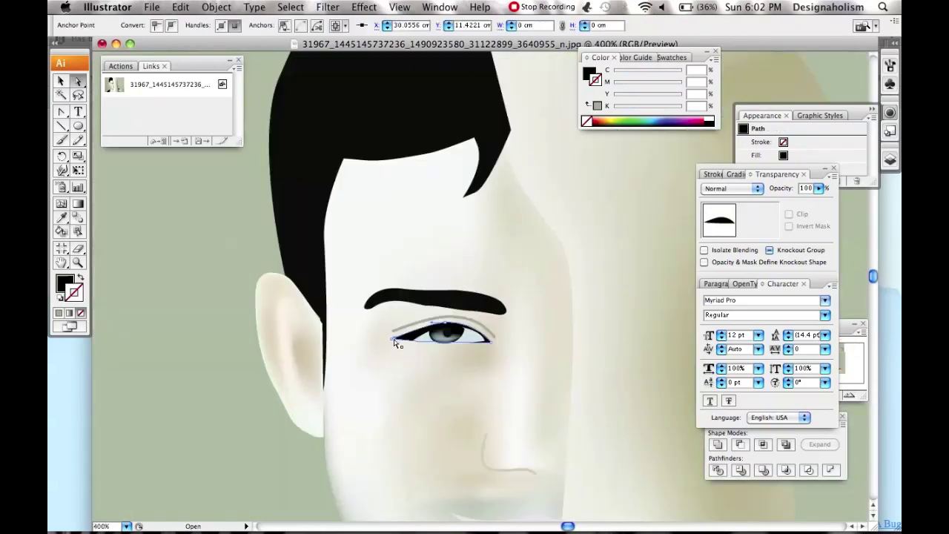
{"action": "left_click", "coordinate": [444, 318]}
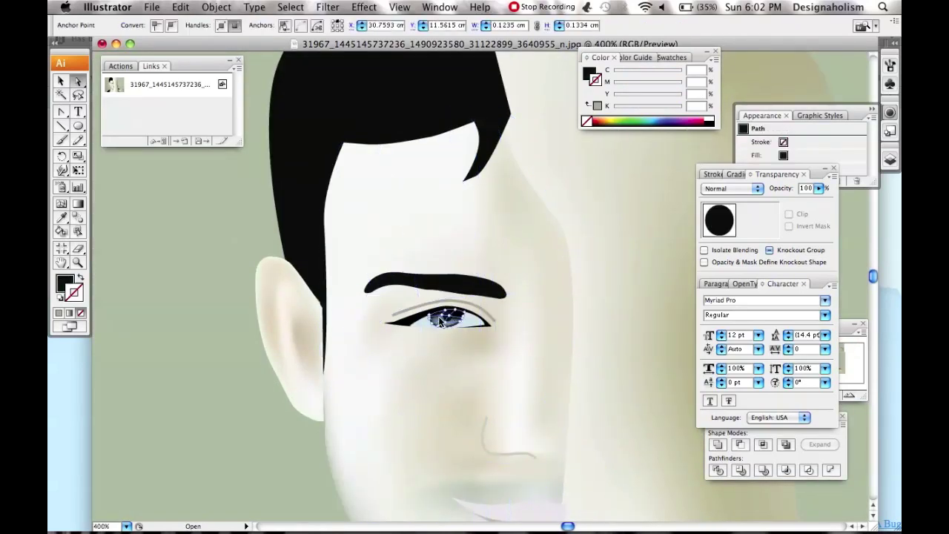
Compare the portrait with the photo, sampling a mesh point near the lips, then clear the selection
{"action": "key", "text": "ctrl+minus"}
{"action": "key", "text": "ctrl+minus"}
{"action": "key", "text": "ctrl+minus"}
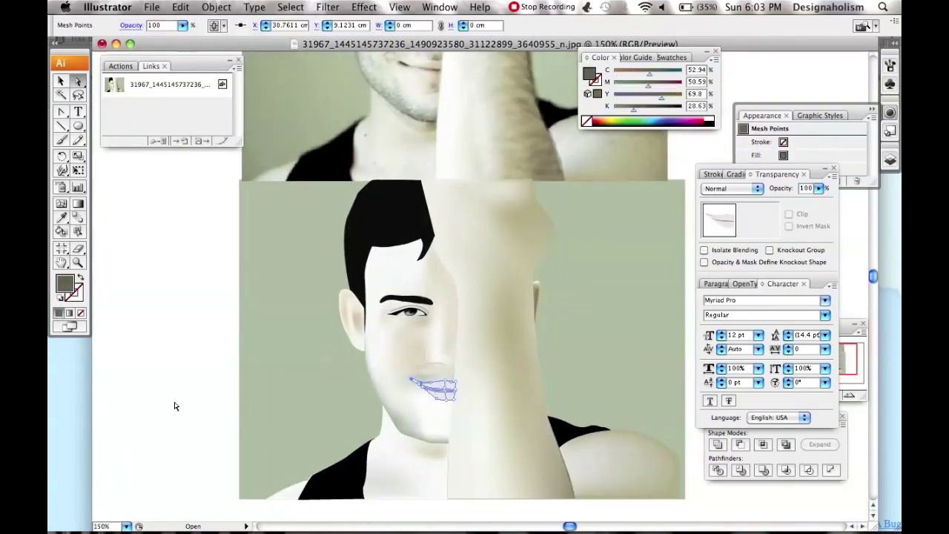
{"action": "key", "text": "ctrl+plus"}
{"action": "key", "text": "ctrl+minus"}
{"action": "key", "text": "ctrl+minus"}
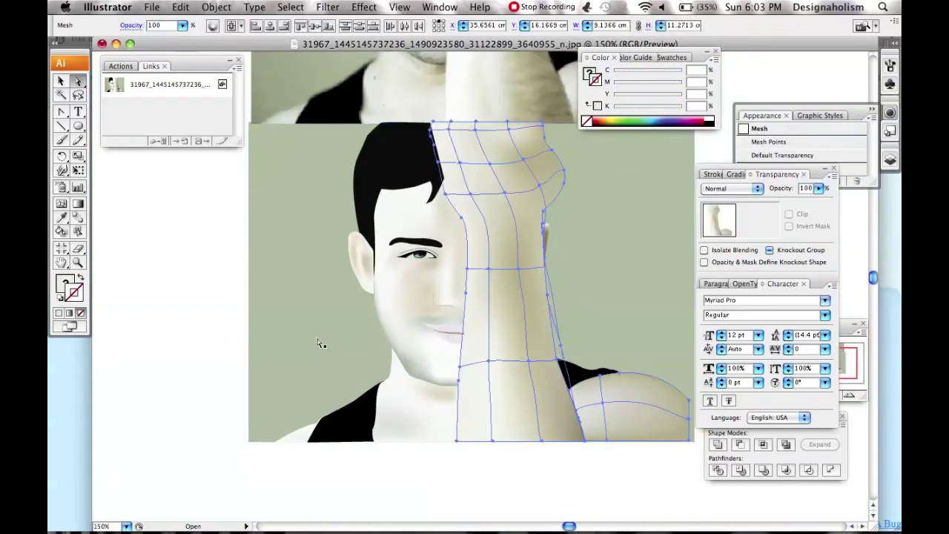
{"action": "left_click", "coordinate": [421, 326]}
{"action": "key", "text": "i"}
{"action": "key", "text": "ctrl+plus"}
{"action": "key", "text": "ctrl+plus"}
{"action": "key", "text": "ctrl+plus"}
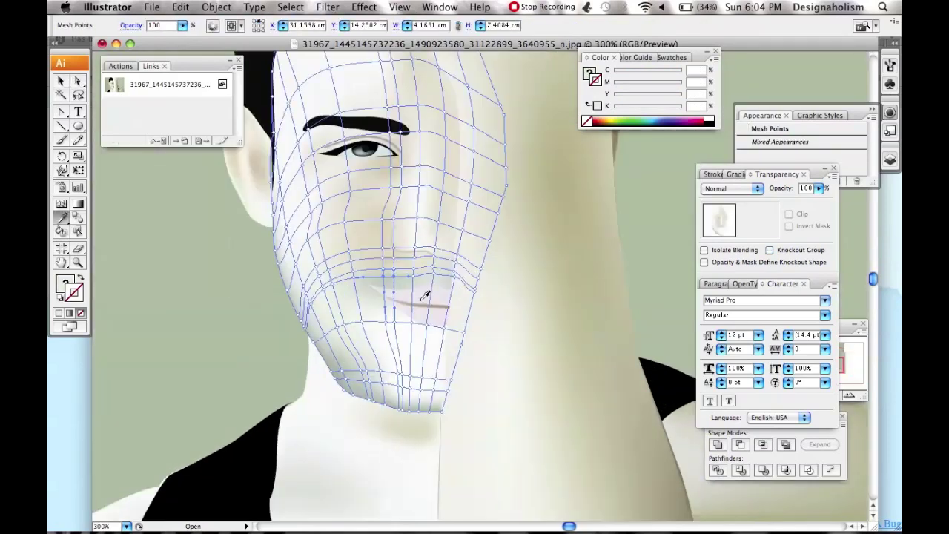
{"action": "left_click", "coordinate": [408, 268]}
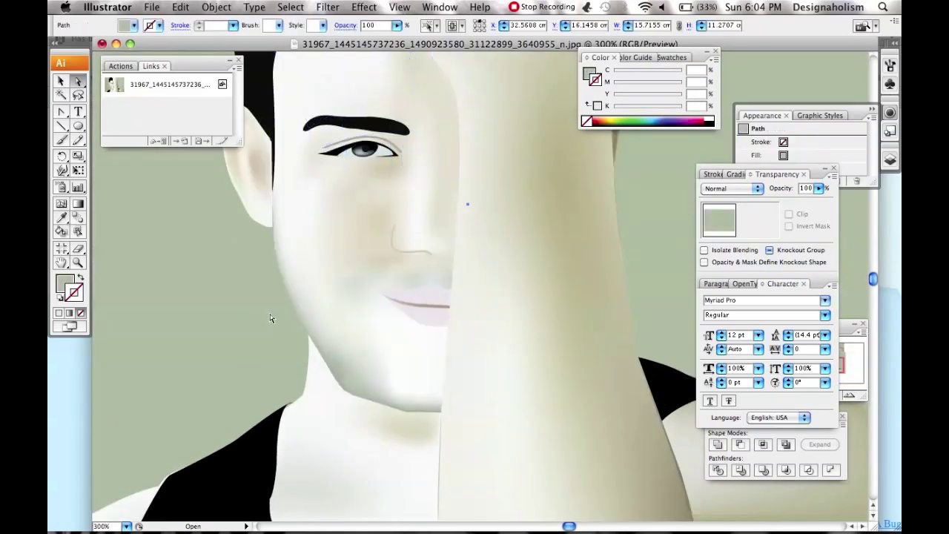
{"action": "key", "text": "ctrl+minus"}
{"action": "key", "text": "ctrl+minus"}
{"action": "key", "text": "ctrl+minus"}
{"action": "left_click", "coordinate": [258, 353]}
{"action": "key", "text": "ctrl+shift+a"}
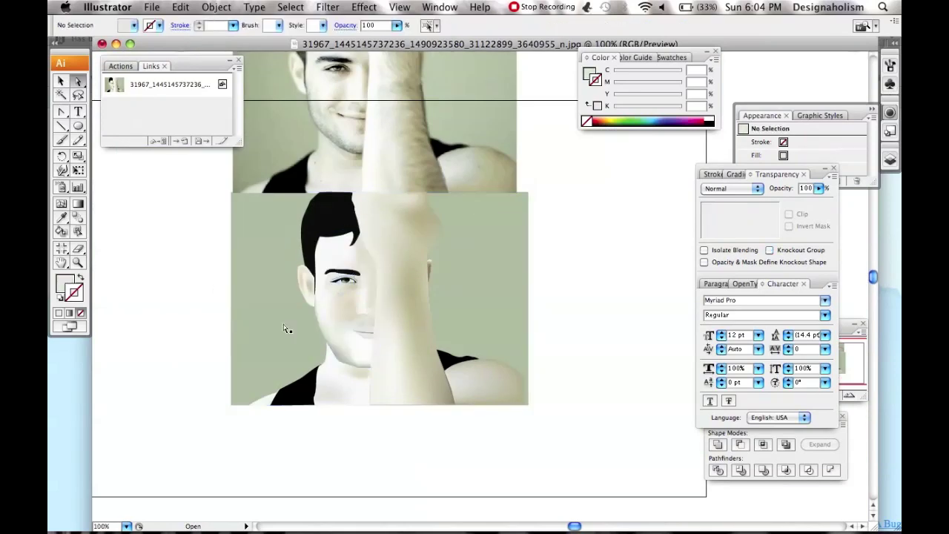
Inspect the face mesh by selecting it while zooming between 150% and 400%
{"action": "key", "text": "ctrl+plus"}
{"action": "key", "text": "ctrl+plus"}
{"action": "left_click", "coordinate": [390, 342]}
{"action": "key", "text": "ctrl+minus"}
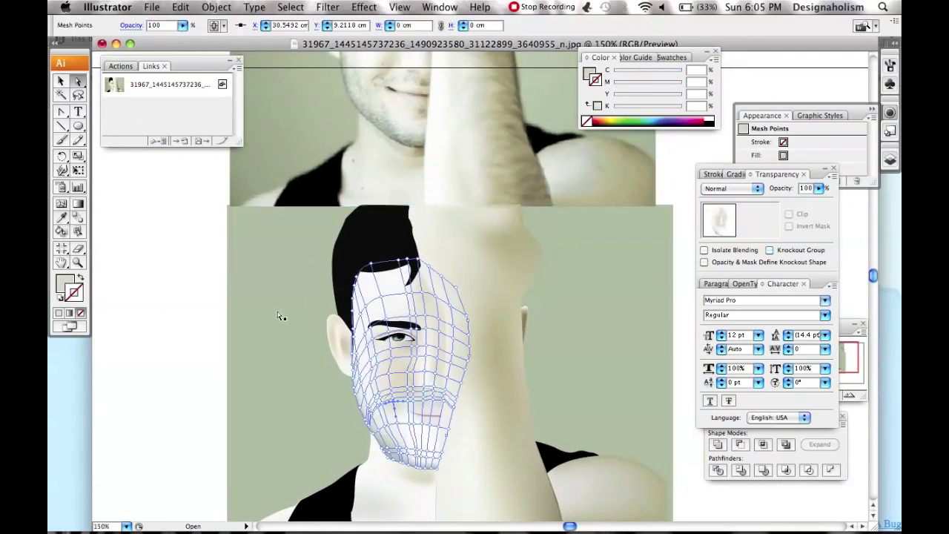
{"action": "key", "text": "ctrl+shift+a"}
{"action": "left_click", "coordinate": [393, 405]}
{"action": "key", "text": "ctrl+plus"}
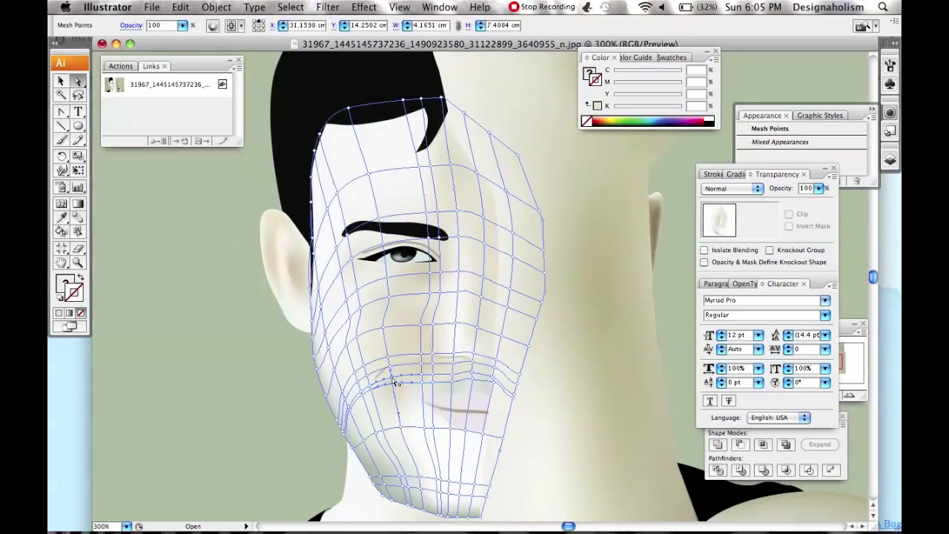
{"action": "key", "text": "ctrl+minus"}
{"action": "left_click", "coordinate": [384, 384]}
{"action": "key", "text": "ctrl+plus"}
{"action": "key", "text": "ctrl+plus"}
{"action": "key", "text": "ctrl+plus"}
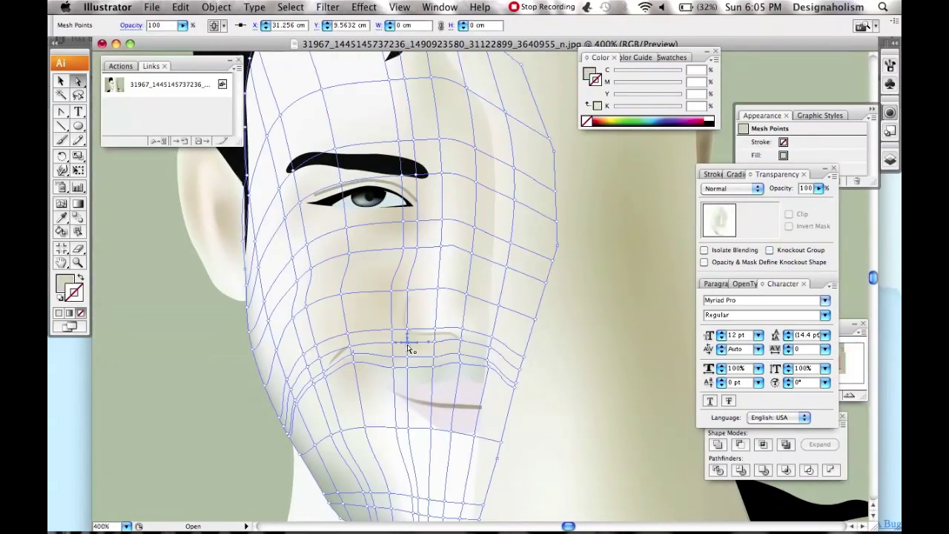
{"action": "key", "text": "ctrl+shift+a"}
{"action": "key", "text": "ctrl+1"}
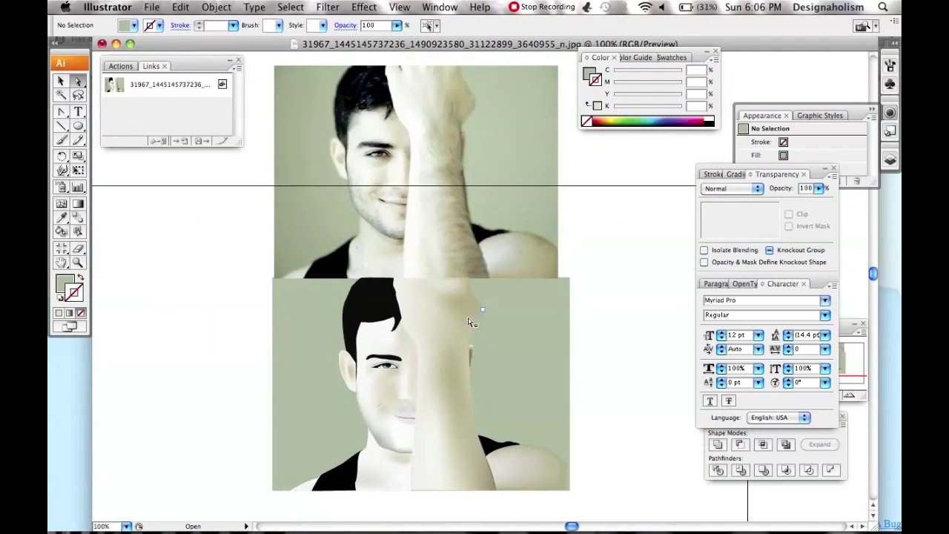
Select the lip mesh and bring it up close at 300% zoom
{"action": "left_click", "coordinate": [385, 402], "text": "ctrl"}
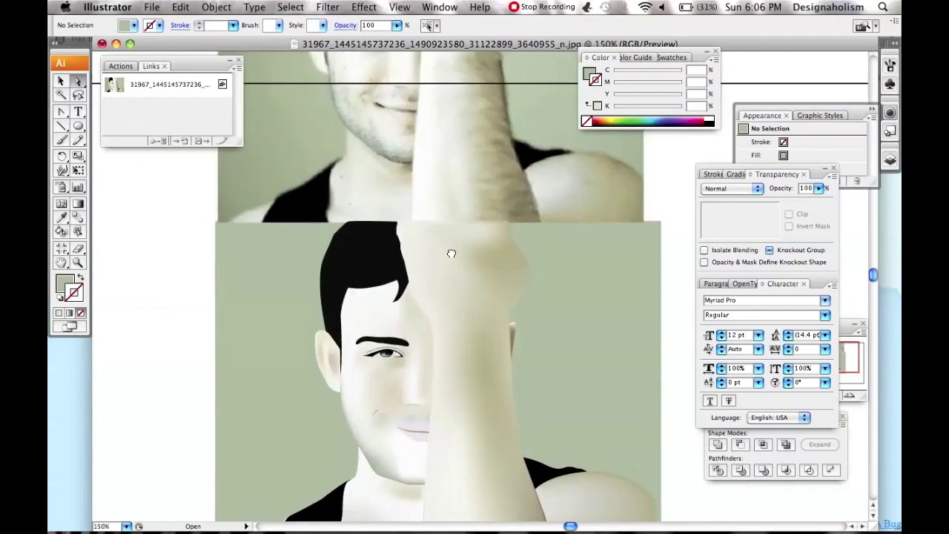
{"action": "left_click", "coordinate": [350, 438]}
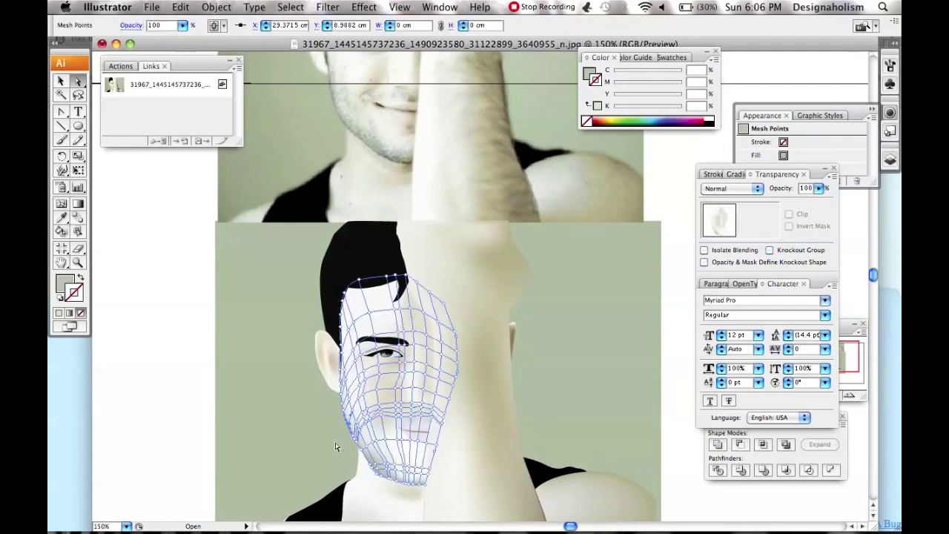
{"action": "left_click", "coordinate": [335, 446], "text": "ctrl"}
{"action": "left_click", "coordinate": [364, 392], "text": "ctrl"}
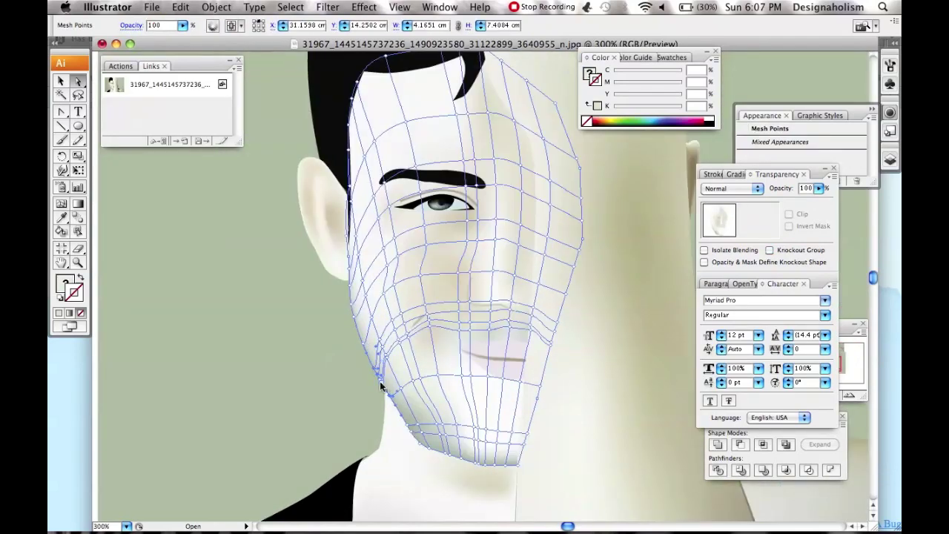
{"action": "key", "text": "i"}
{"action": "key", "text": "ctrl+shift+a"}
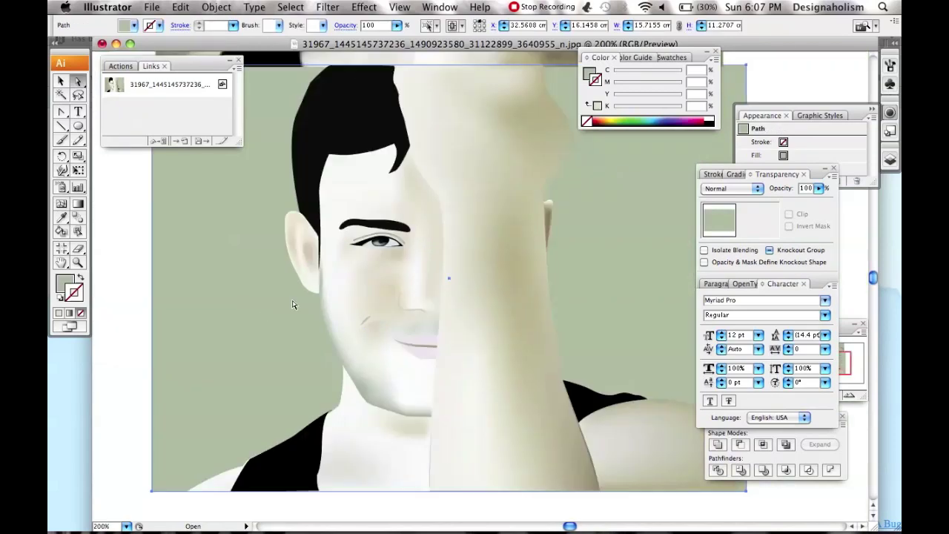
{"action": "key", "text": "ctrl+1"}
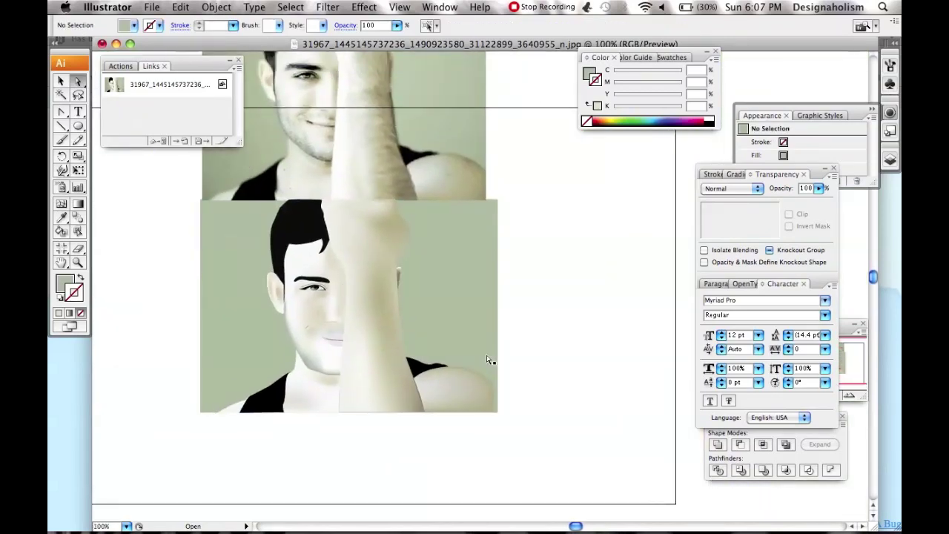
{"action": "key", "text": "ctrl+equal"}
{"action": "left_click", "coordinate": [352, 428]}
{"action": "key", "text": "ctrl+equal"}
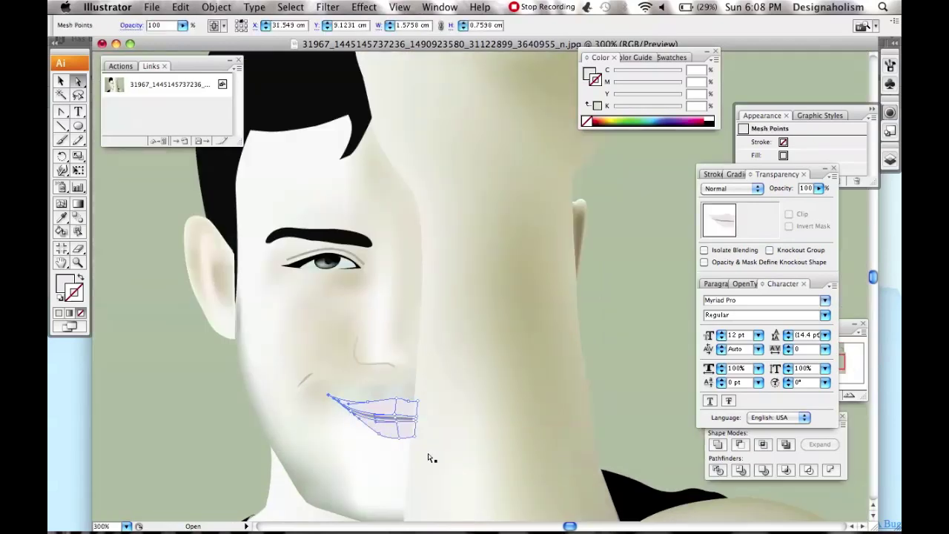
Zoom in on the chin and drag its mesh points up and left along the jaw
{"action": "key", "text": "ctrl+equal"}
{"action": "left_click", "coordinate": [355, 360]}
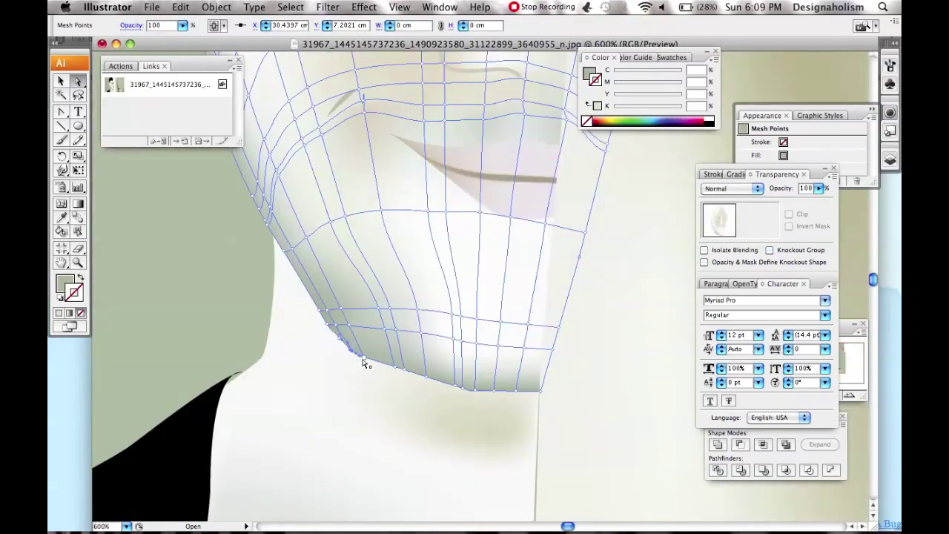
{"action": "key", "text": "ctrl+equal"}
{"action": "key", "text": "ctrl+equal"}
{"action": "key", "text": "ctrl+equal"}
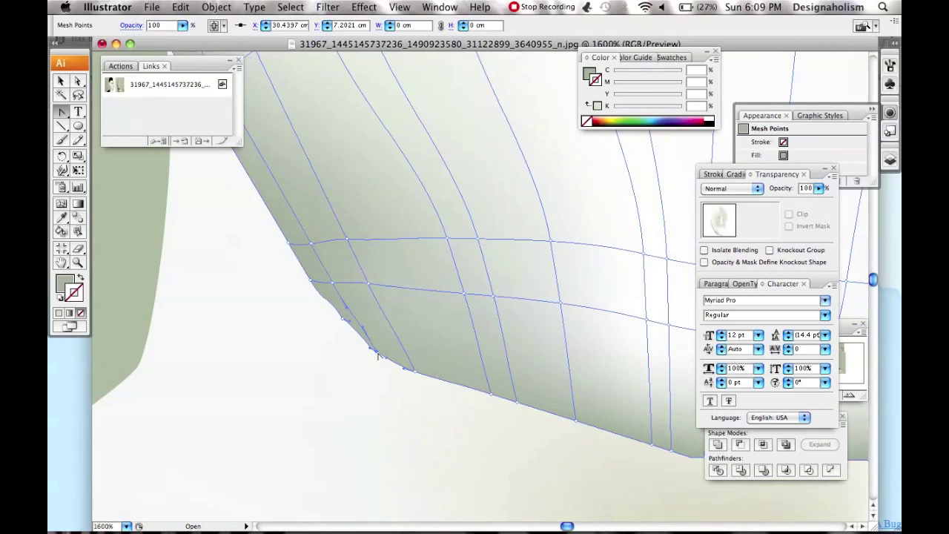
{"action": "left_click_drag", "start_coordinate": [393, 368], "coordinate": [333, 303]}
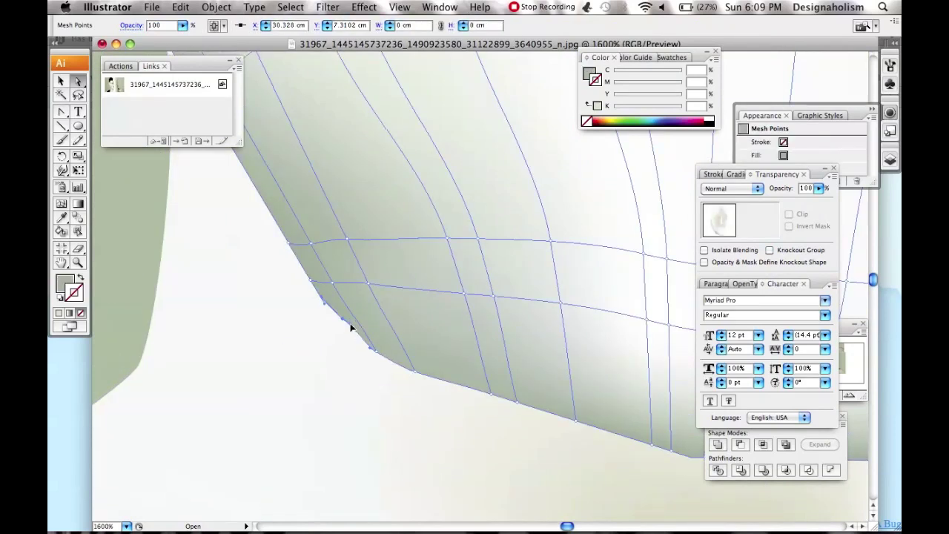
{"action": "key", "text": "ctrl+z"}
{"action": "key", "text": "ctrl+z"}
{"action": "key", "text": "ctrl+z"}
{"action": "key", "text": "ctrl+z"}
{"action": "left_click", "coordinate": [465, 399]}
{"action": "left_click_drag", "start_coordinate": [458, 399], "coordinate": [399, 368]}
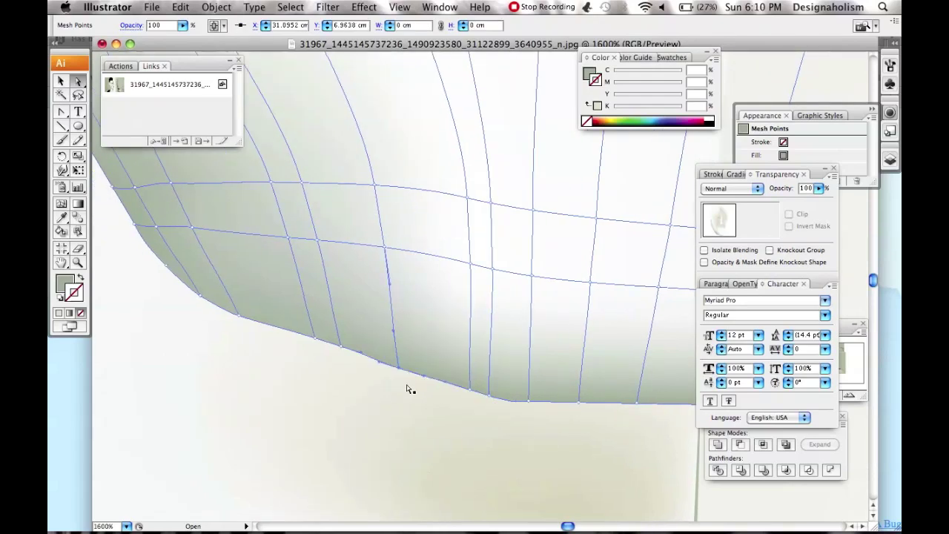
{"action": "left_click", "coordinate": [343, 351]}
{"action": "key", "text": "ctrl+minus"}
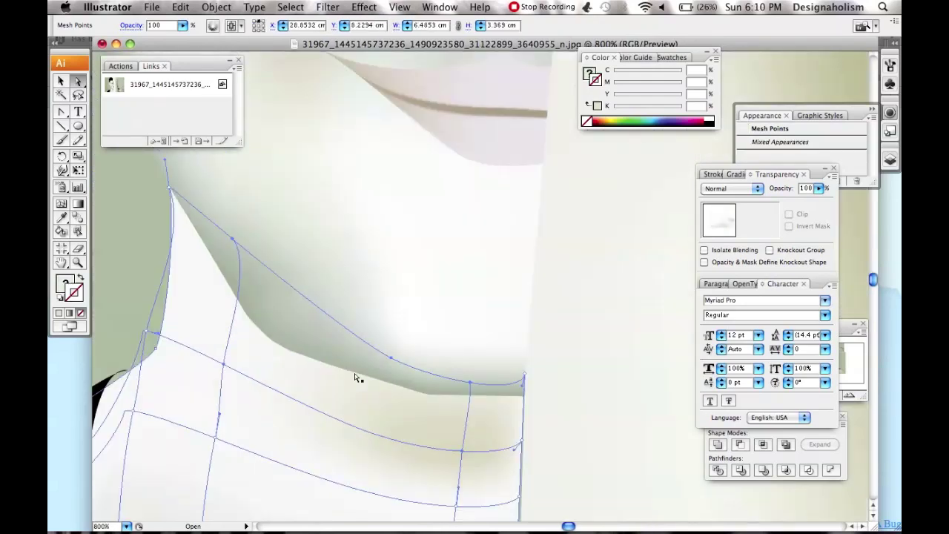
{"action": "left_click", "coordinate": [310, 360]}
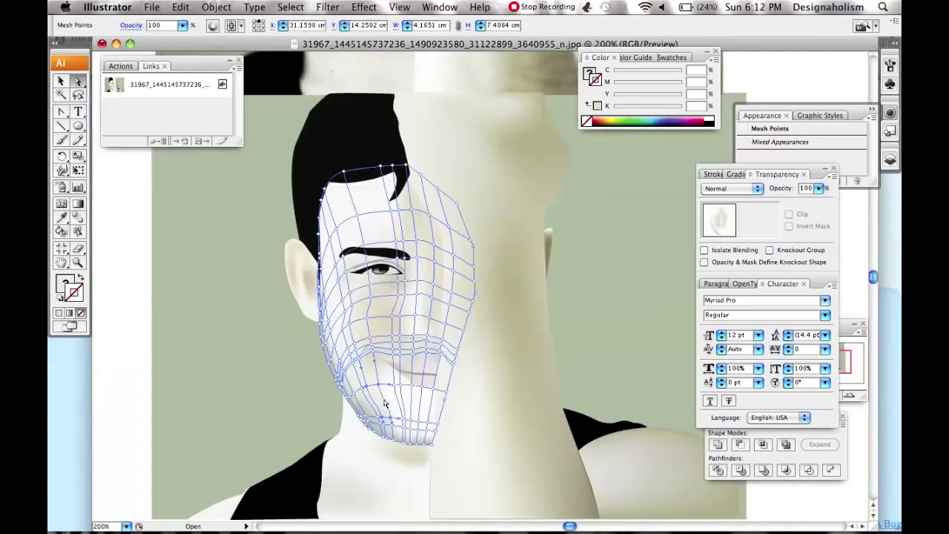
Reselect the face mesh and apply a lighter sampled colour to a point
{"action": "key", "text": "u"}
{"action": "left_click", "coordinate": [423, 398]}
{"action": "scroll", "coordinate": [426, 415], "scroll_direction": "up", "scroll_amount": 2}
{"action": "scroll", "coordinate": [434, 452], "scroll_direction": "up", "scroll_amount": 2}
{"action": "key", "text": "a"}
{"action": "left_click", "coordinate": [510, 429]}
{"action": "left_click", "coordinate": [420, 468]}
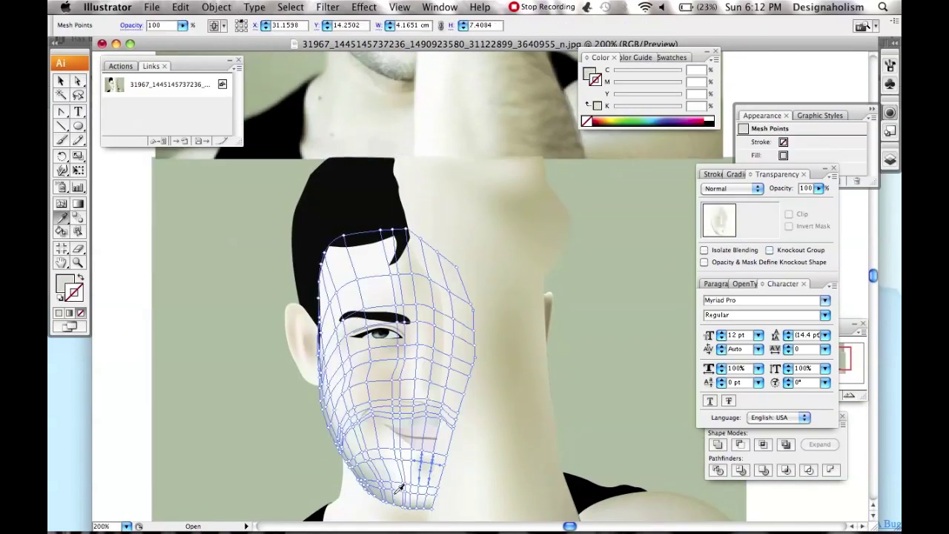
{"action": "key", "text": "i"}
{"action": "left_click", "coordinate": [420, 469]}
Zoom out to 100% and reselect the face mesh with the Mesh tool to review it
{"action": "key", "text": "ctrl+1"}
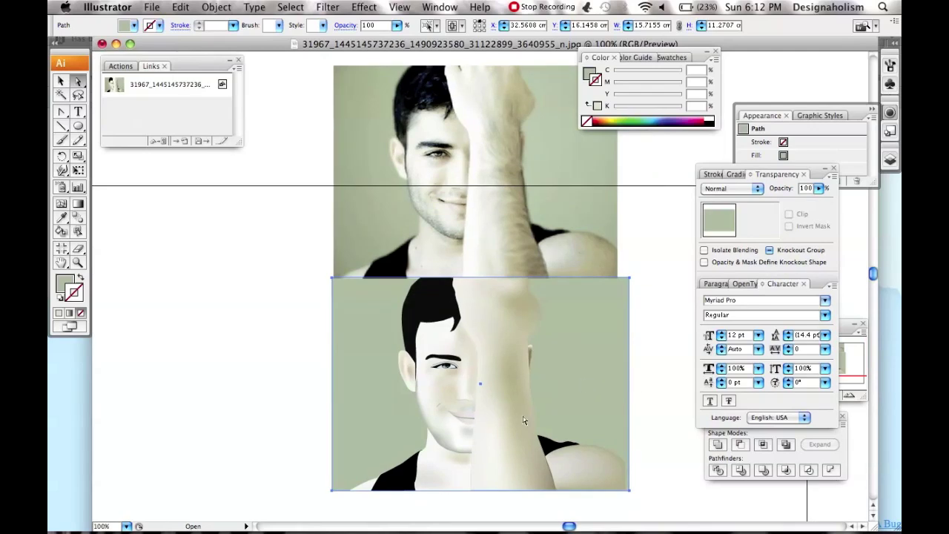
{"action": "left_click", "coordinate": [423, 334]}
{"action": "scroll", "coordinate": [419, 331], "scroll_direction": "up", "scroll_amount": 4}
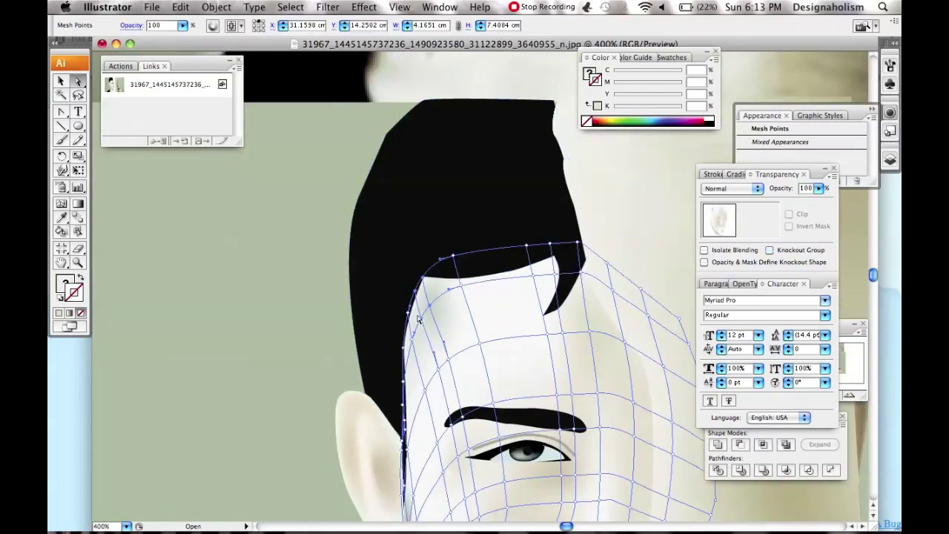
{"action": "key", "text": "ctrl+shift+a"}
{"action": "left_click", "coordinate": [410, 312]}
{"action": "key", "text": "u"}
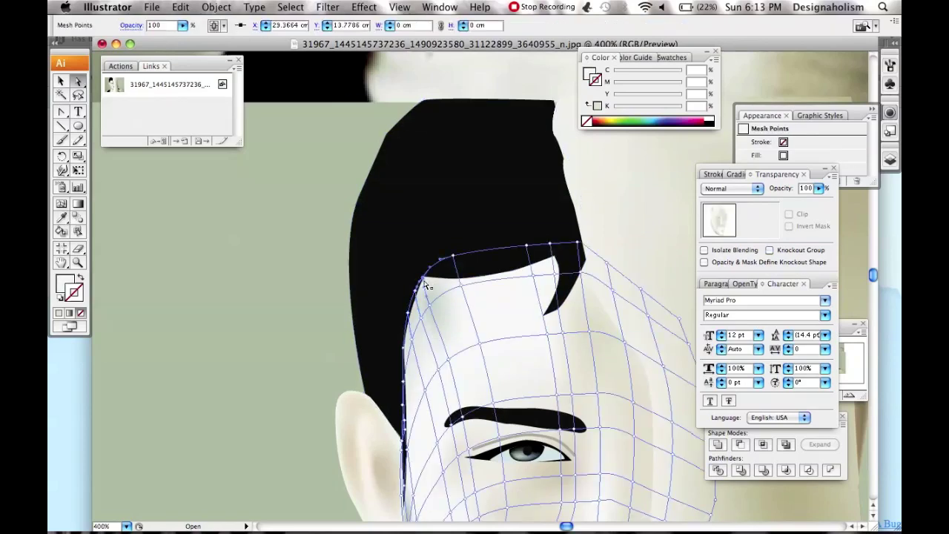
{"action": "scroll", "coordinate": [426, 286], "scroll_direction": "up", "scroll_amount": 1}
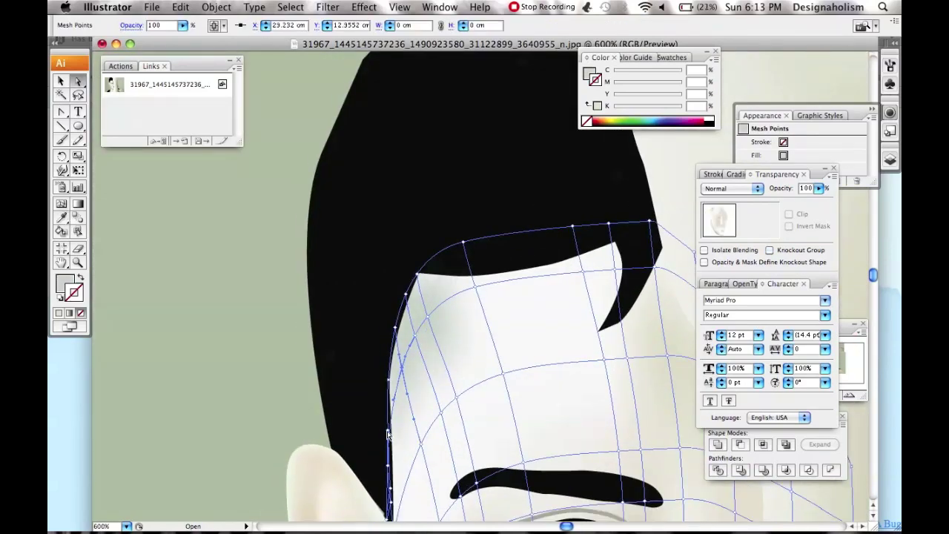
{"action": "scroll", "coordinate": [390, 387], "scroll_direction": "down", "scroll_amount": 5}
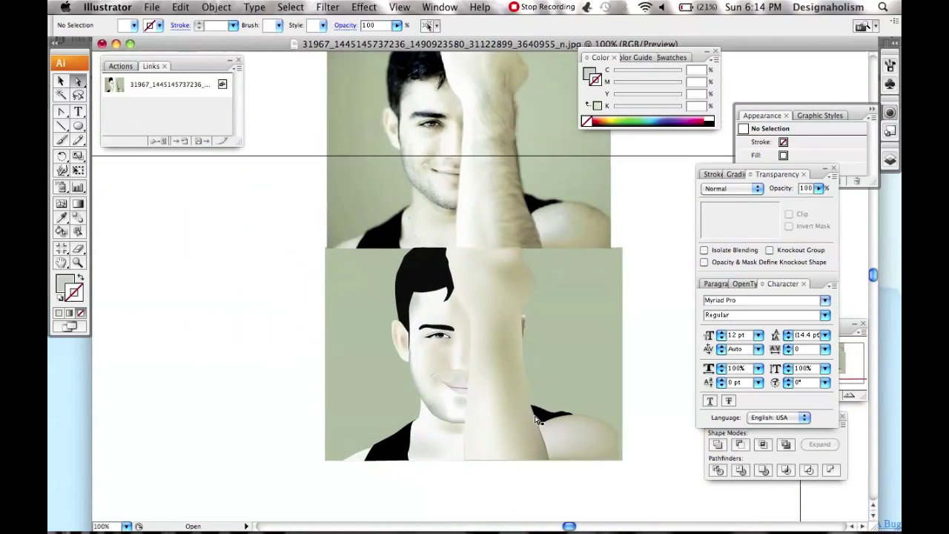
{"action": "key", "text": "ctrl+shift+a"}
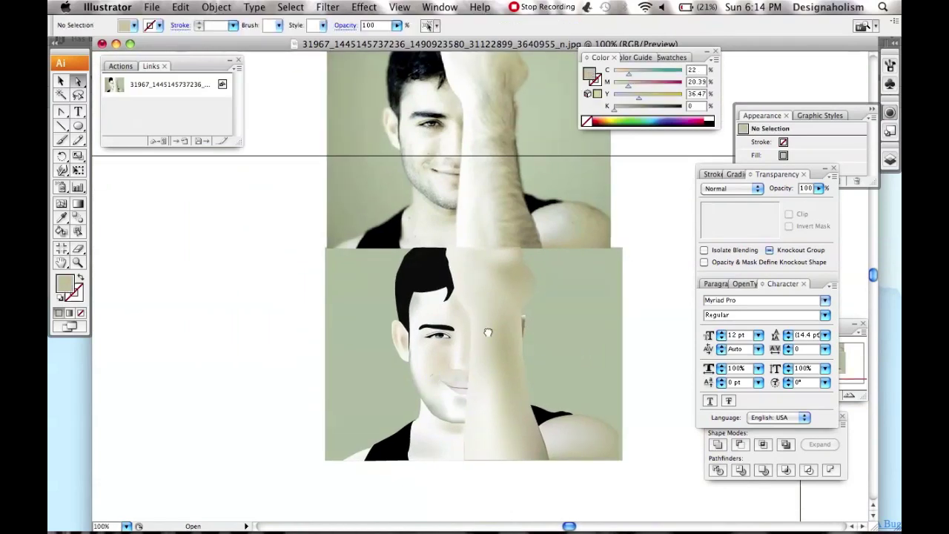
Select the iris mesh and switch the Color panel to CMYK sliders
{"action": "scroll", "coordinate": [398, 329], "scroll_direction": "up", "scroll_amount": 5}
{"action": "left_click", "coordinate": [476, 334]}
{"action": "left_click", "coordinate": [713, 57]}
{"action": "left_click", "coordinate": [746, 114]}
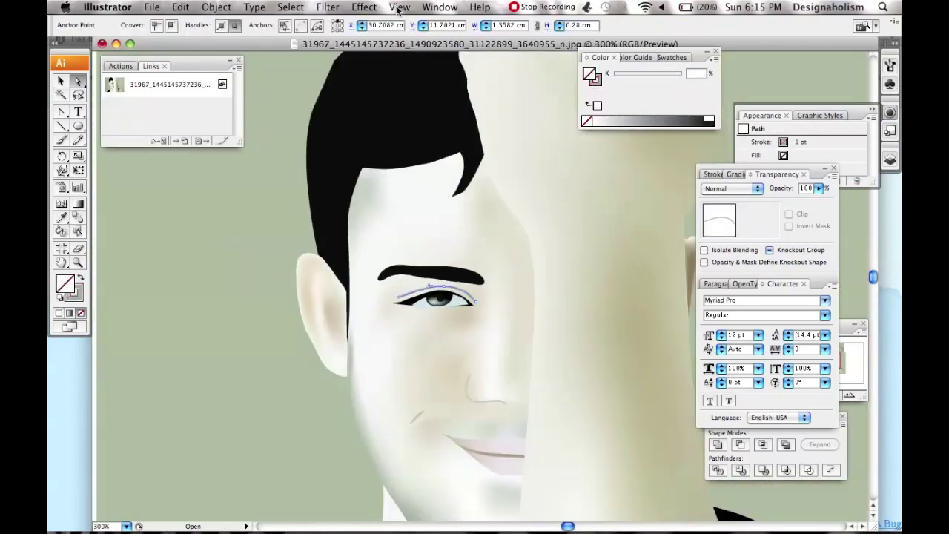
Load the Artistic_Calligraphic brush library from the Brushes panel, then select a face mesh point
{"action": "key", "text": "F5"}
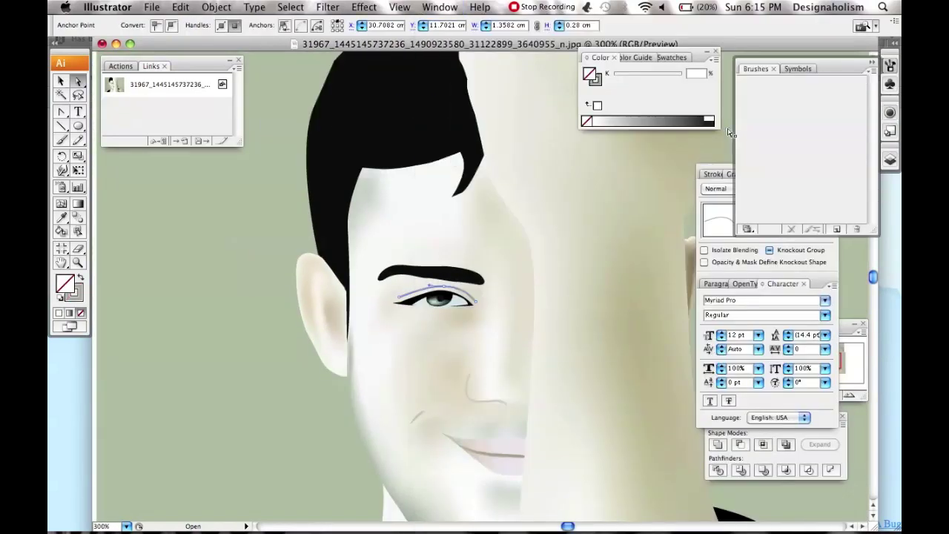
{"action": "left_click", "coordinate": [871, 69]}
{"action": "left_click", "coordinate": [492, 295]}
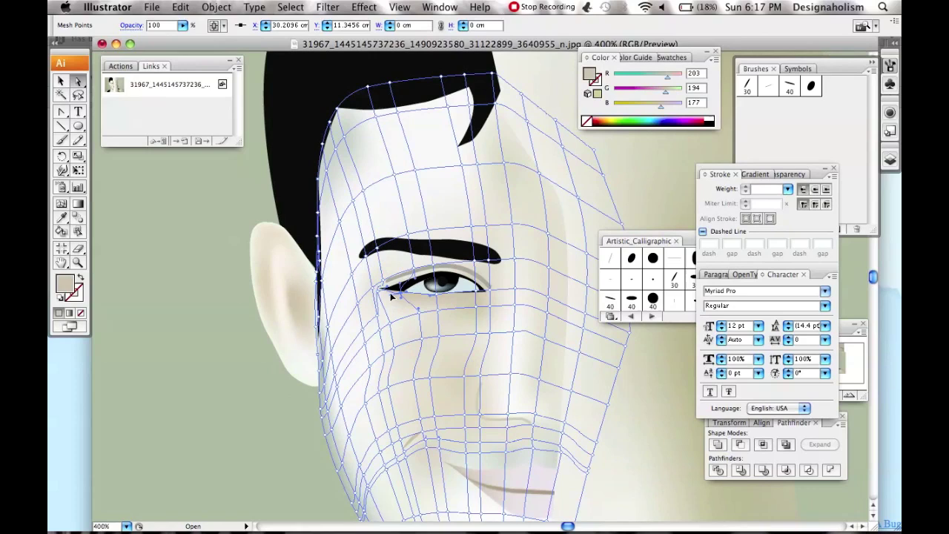
{"action": "left_click", "coordinate": [375, 295]}
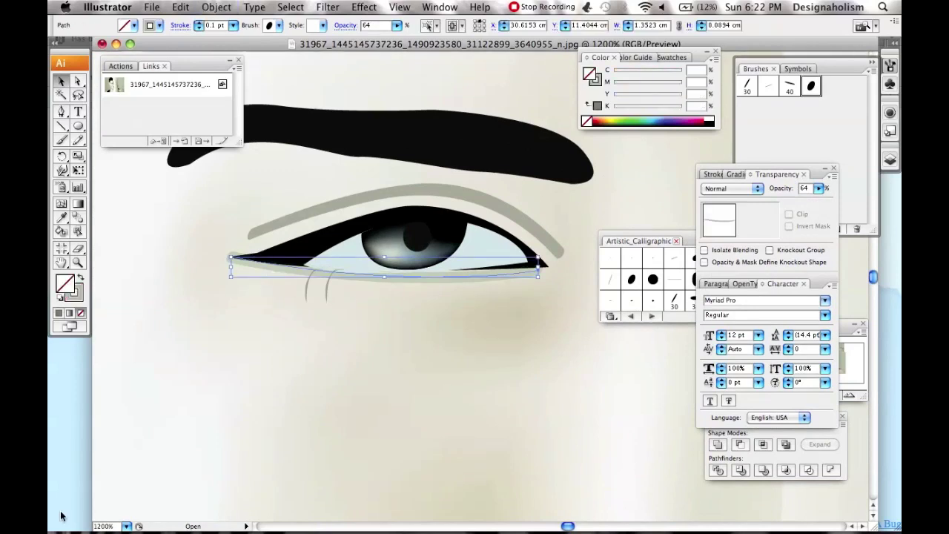
Deselect the lower lash and paint another calligraphic lash stroke beside the eye
{"action": "left_click", "coordinate": [327, 290]}
{"action": "left_click_drag", "start_coordinate": [327, 289], "coordinate": [364, 288]}
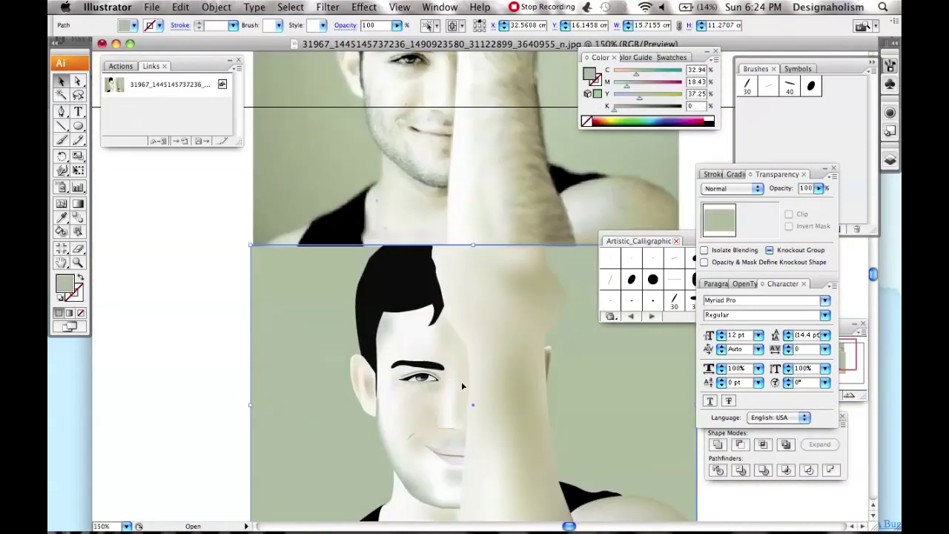